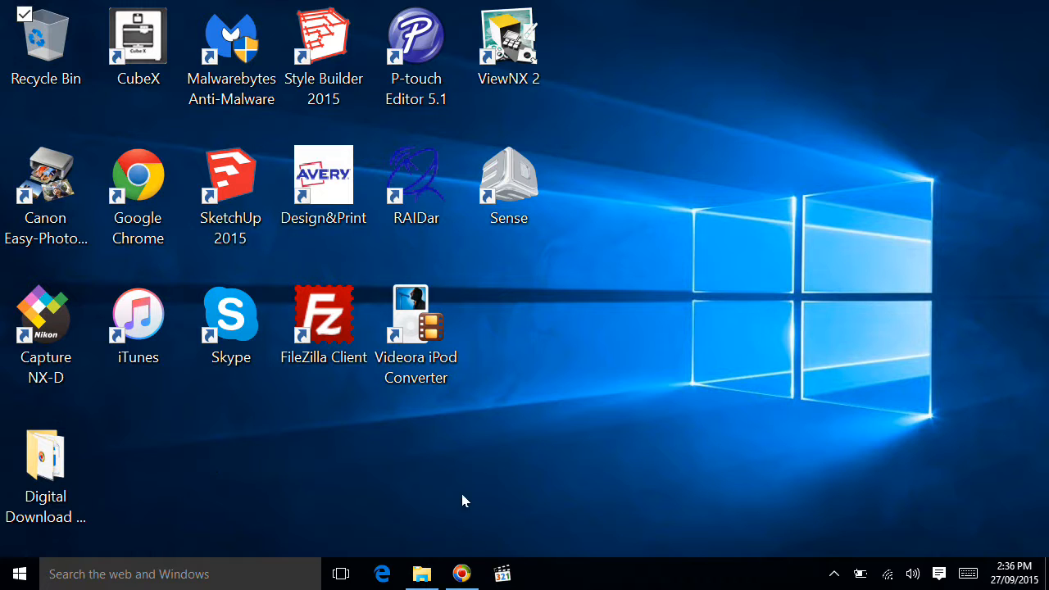
Step: Open the Edge browser and go to ninite.com
click(384, 569)
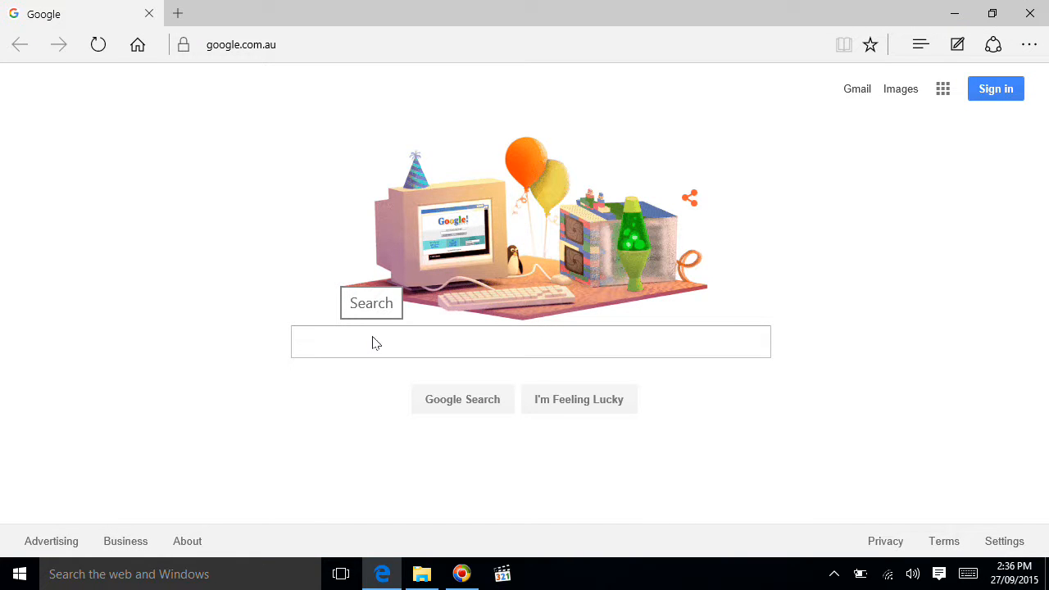
click(337, 45)
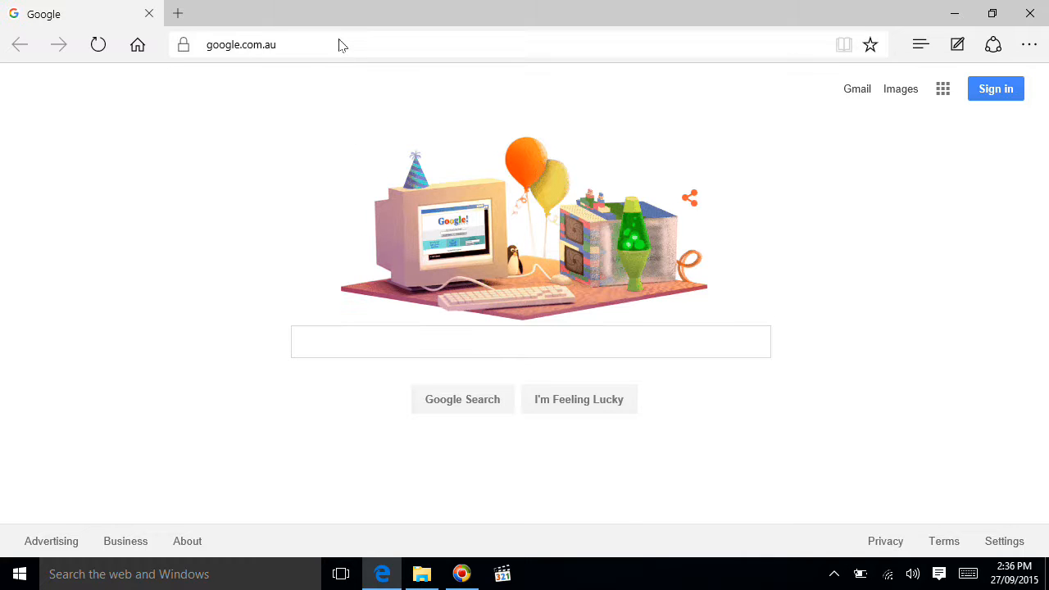
text(ni)
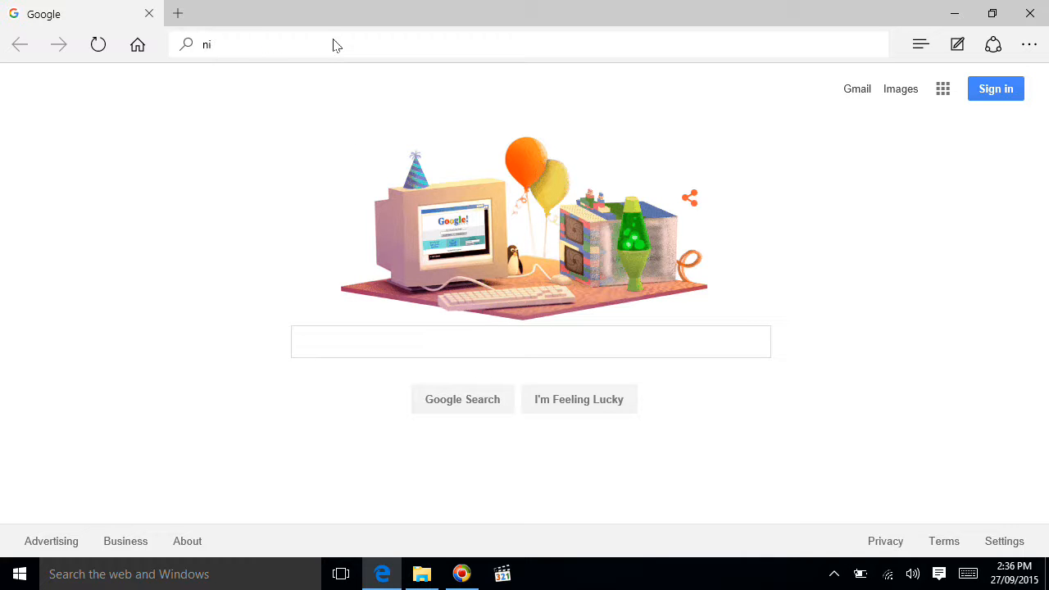
text(nite.com)
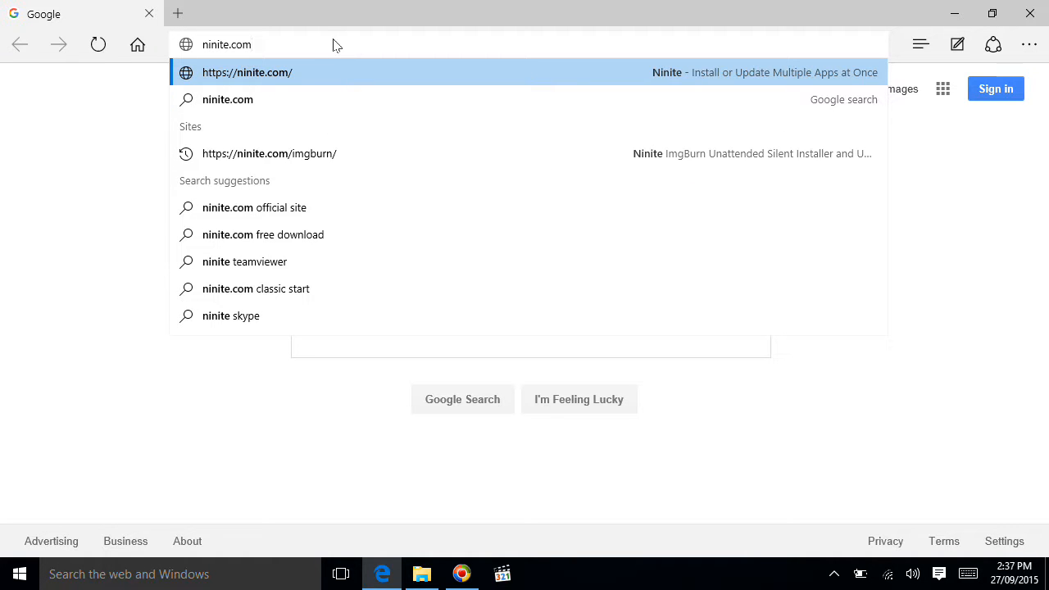
key(Return)
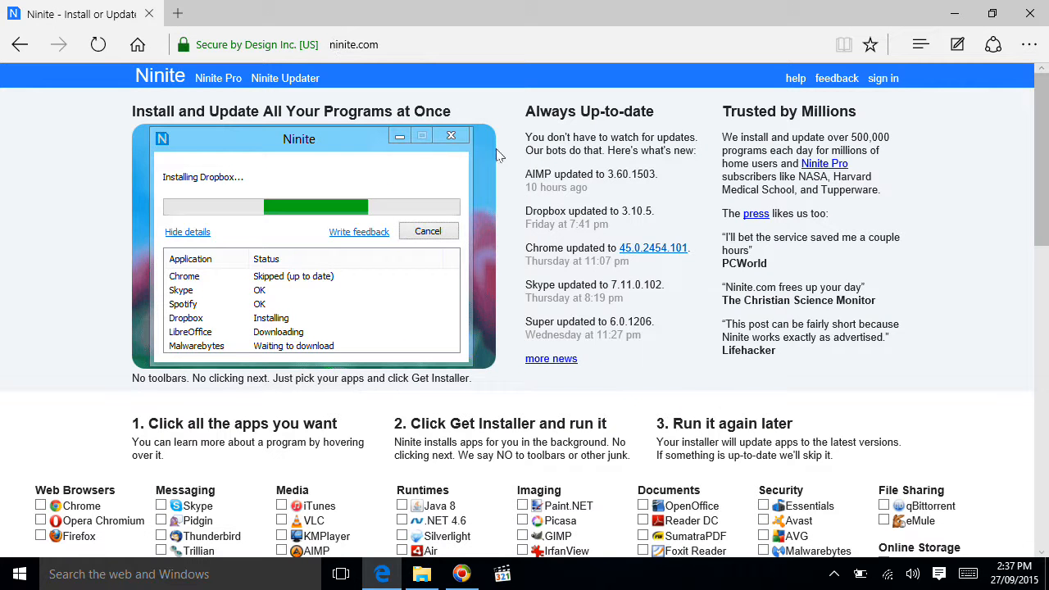
Step: Select ImgBurn among the Utilities on the Ninite page and get its installer
scroll(1046, 131, down, 2)
drag(1046, 126, 1045, 239)
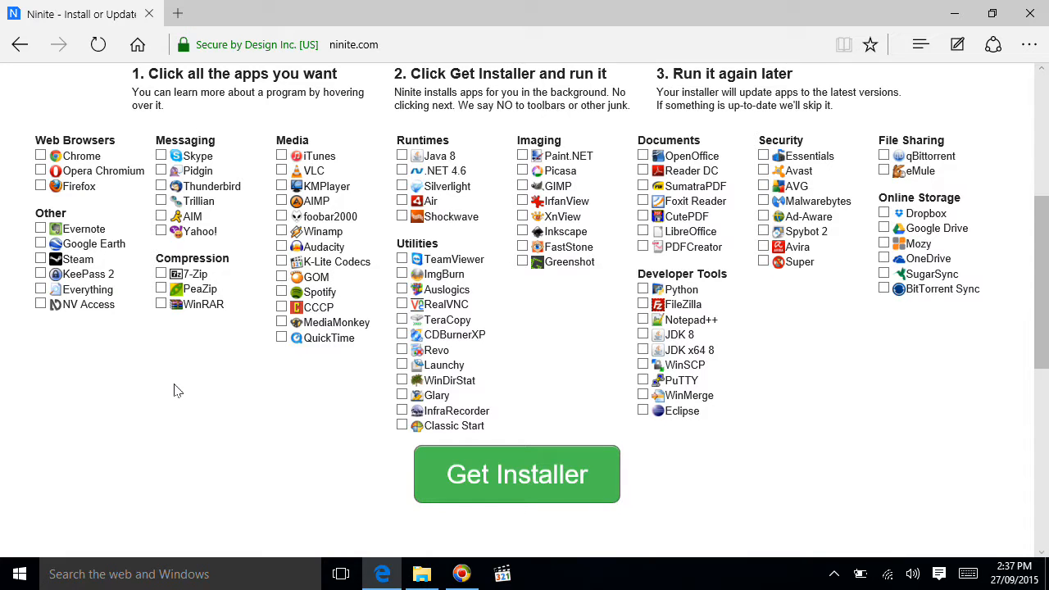
mouse_move(79, 155)
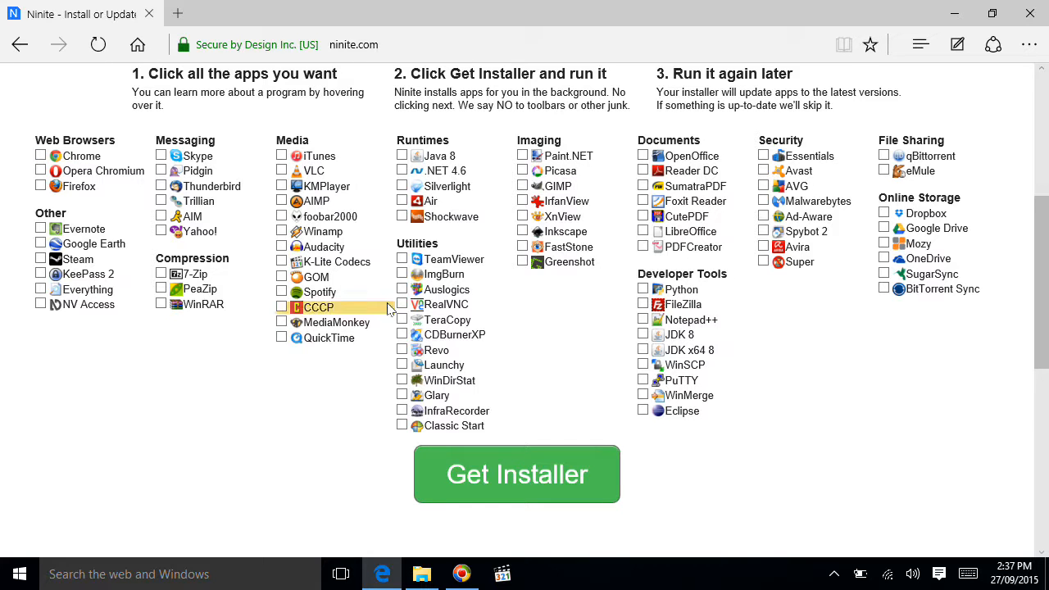
mouse_move(438, 281)
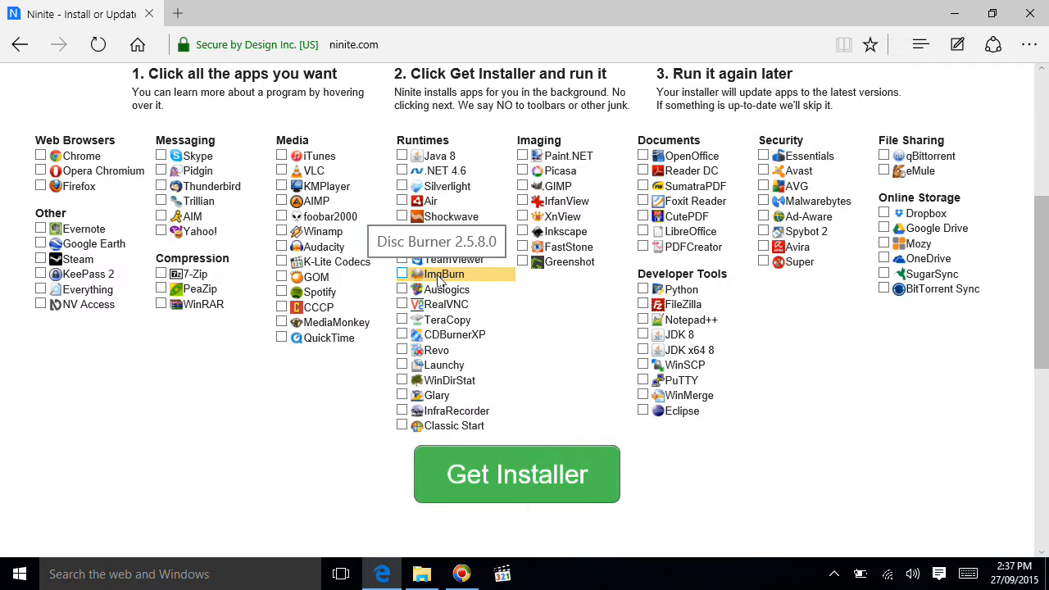
click(403, 276)
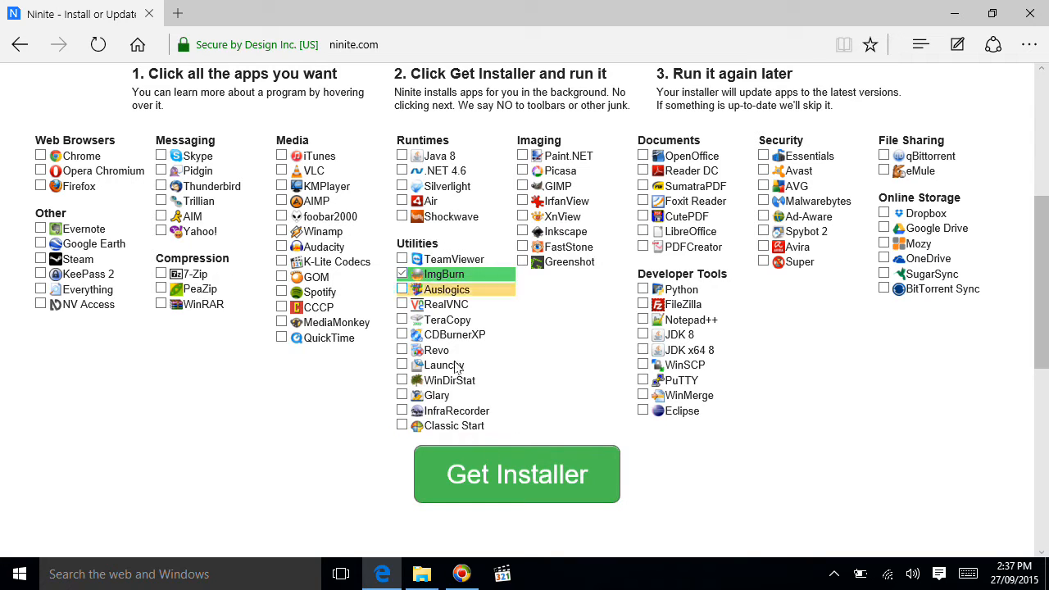
click(504, 475)
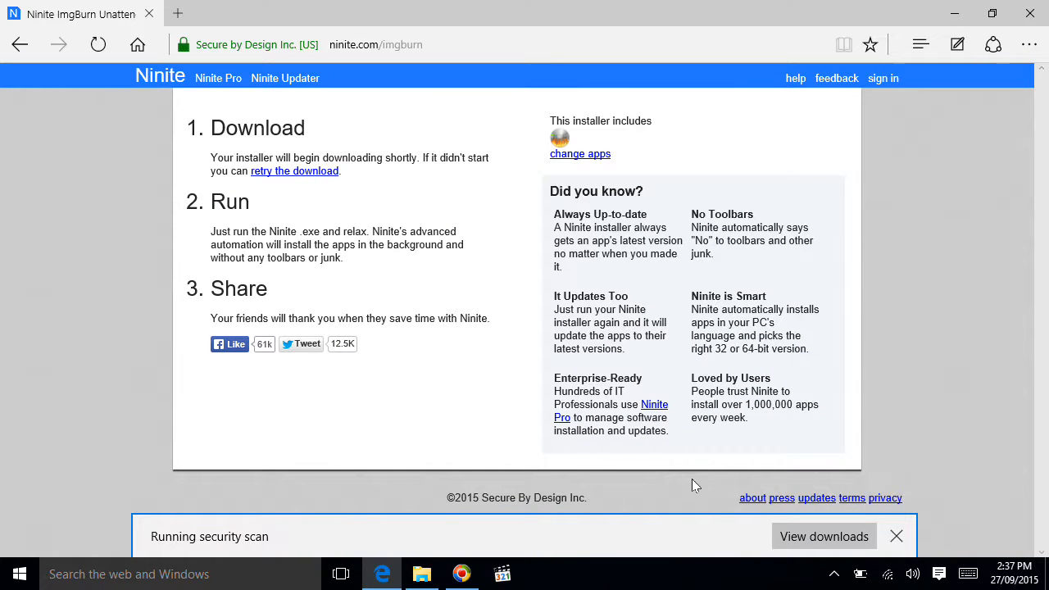
Step: Run the downloaded Ninite ImgBurn Installer (1).exe, minimize the browser, and close the installer once ImgBurn is installed
click(798, 534)
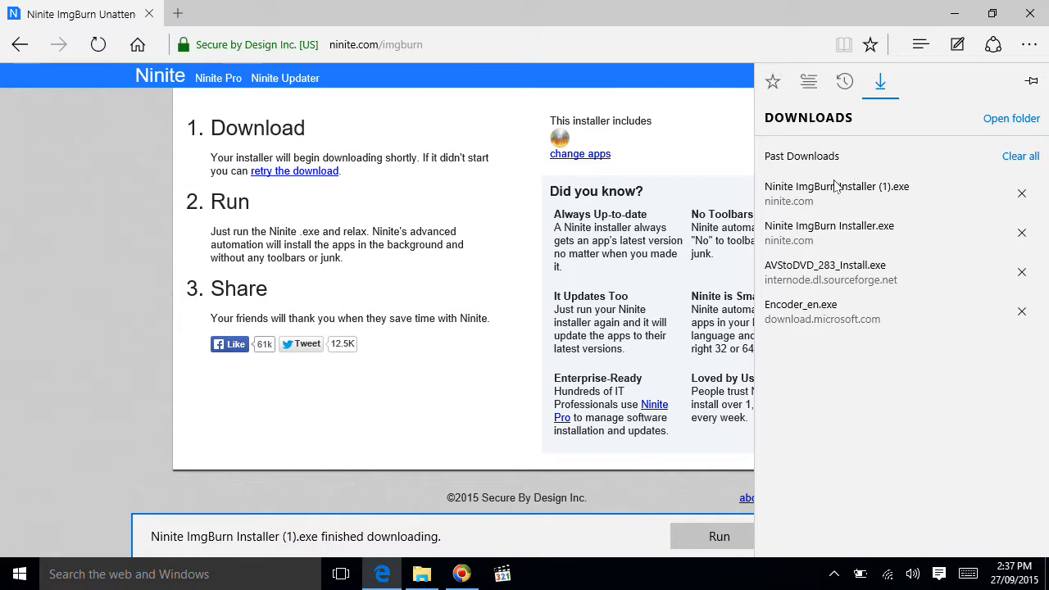
click(799, 202)
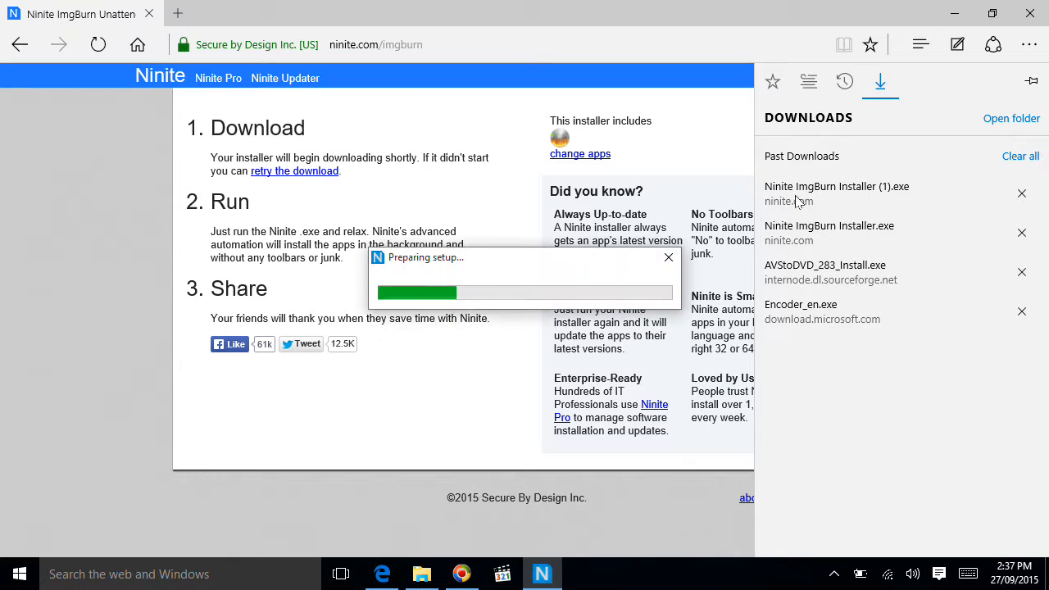
click(965, 10)
click(638, 323)
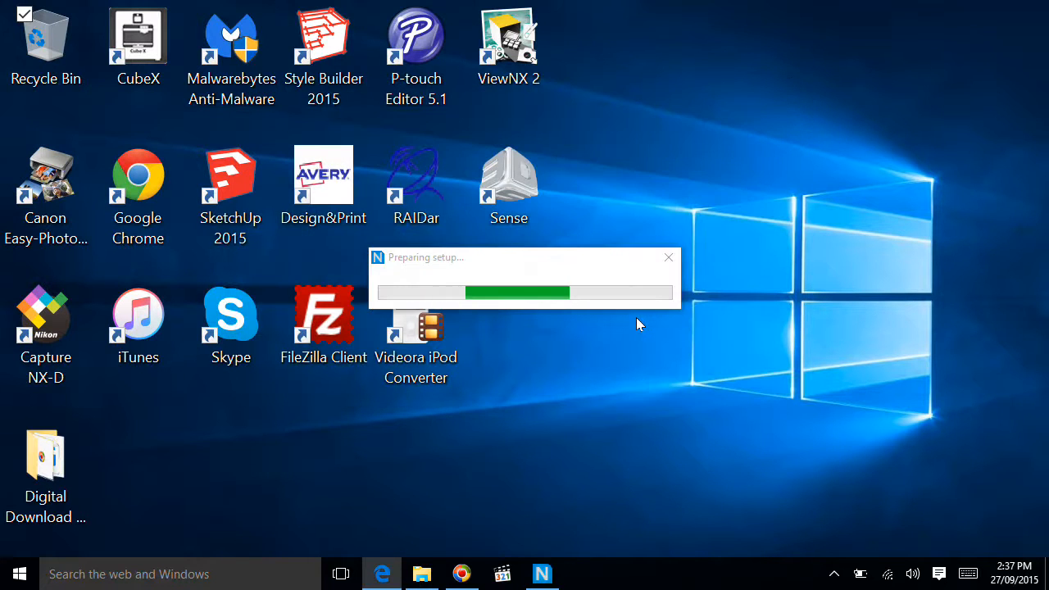
click(333, 236)
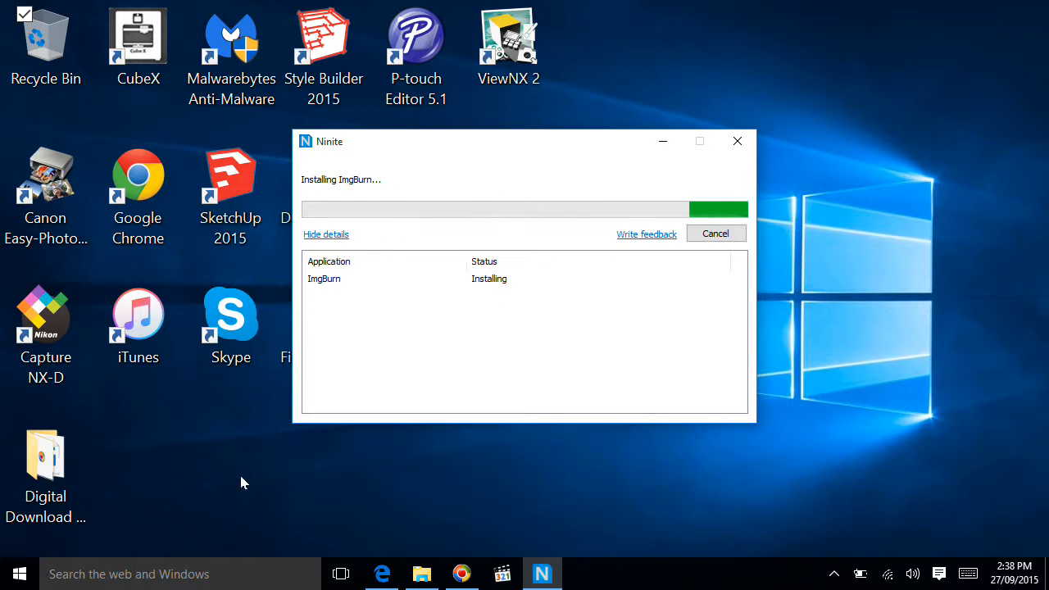
drag(507, 144, 775, 199)
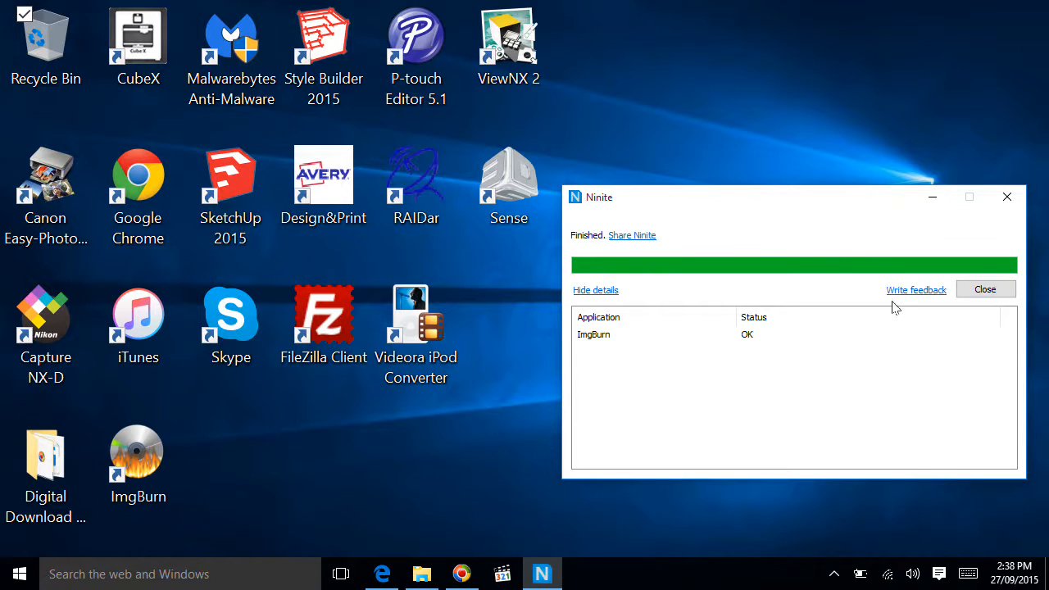
click(986, 290)
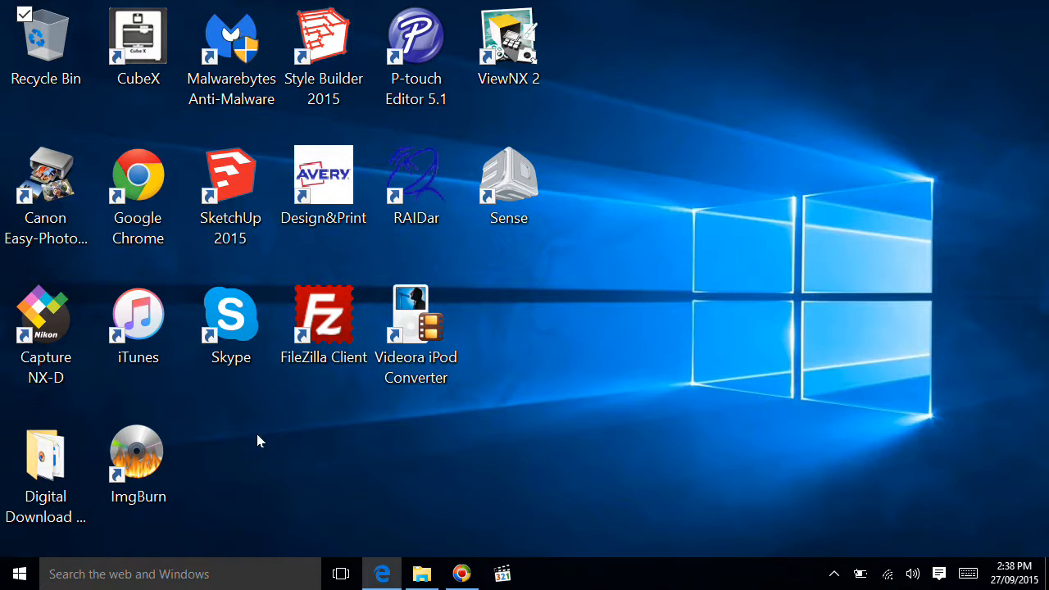
Step: Return to the Edge browser's Google home page and search for "avs2dvd"
click(373, 571)
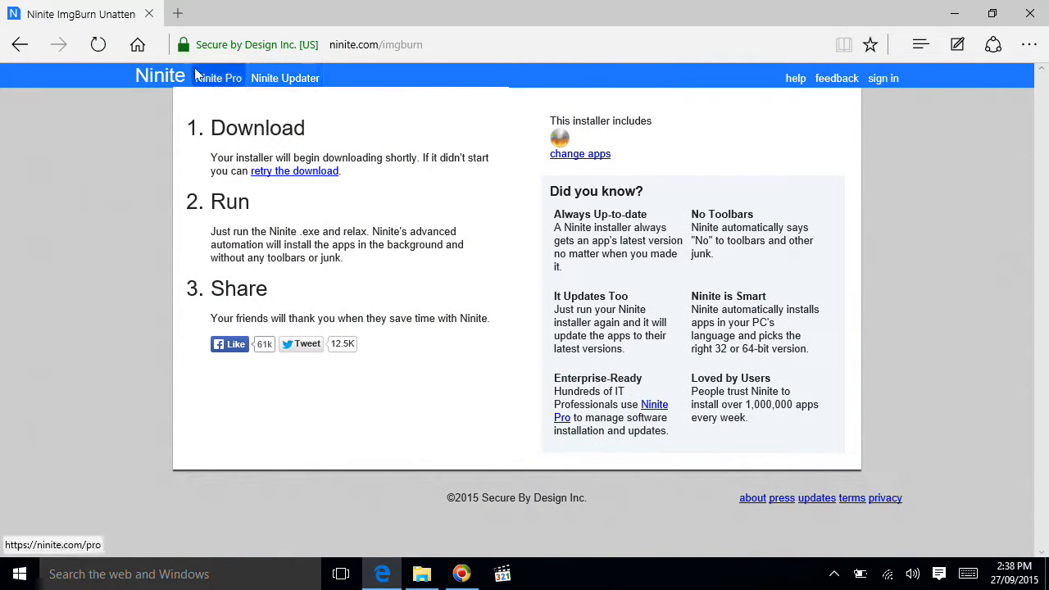
click(137, 44)
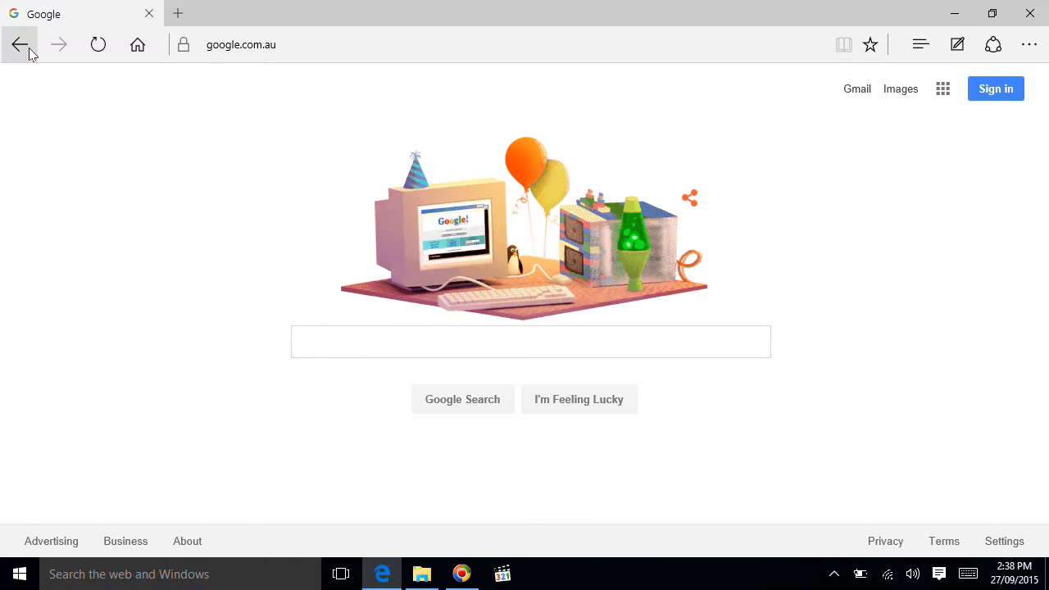
click(323, 337)
text(a)
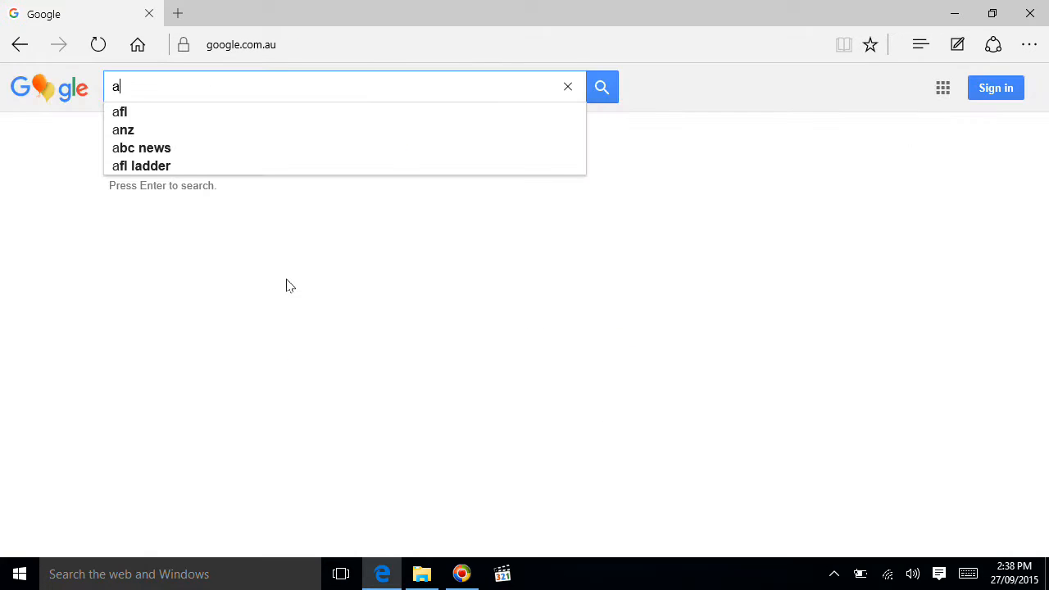
text(vs2)
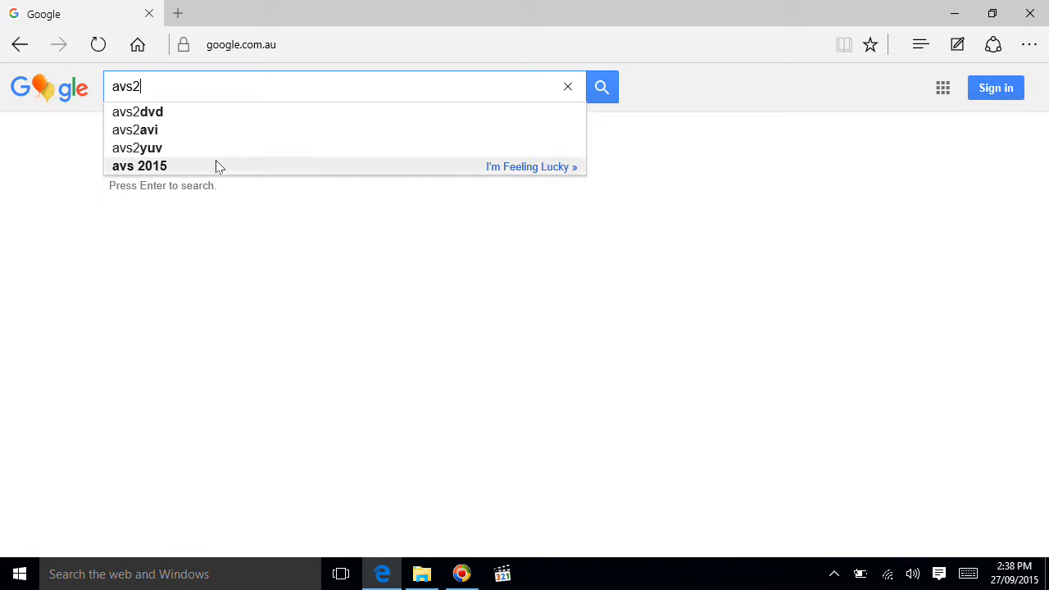
click(150, 118)
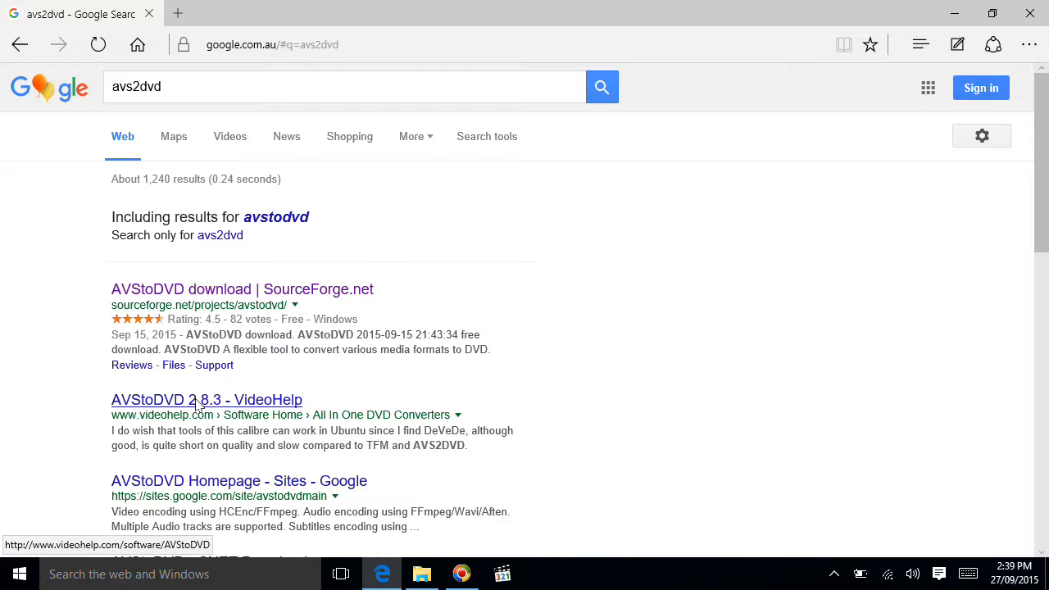
Step: Open the AVStoDVD project on SourceForge, start downloading the 2.8.3 installer package, and close the browser
click(217, 291)
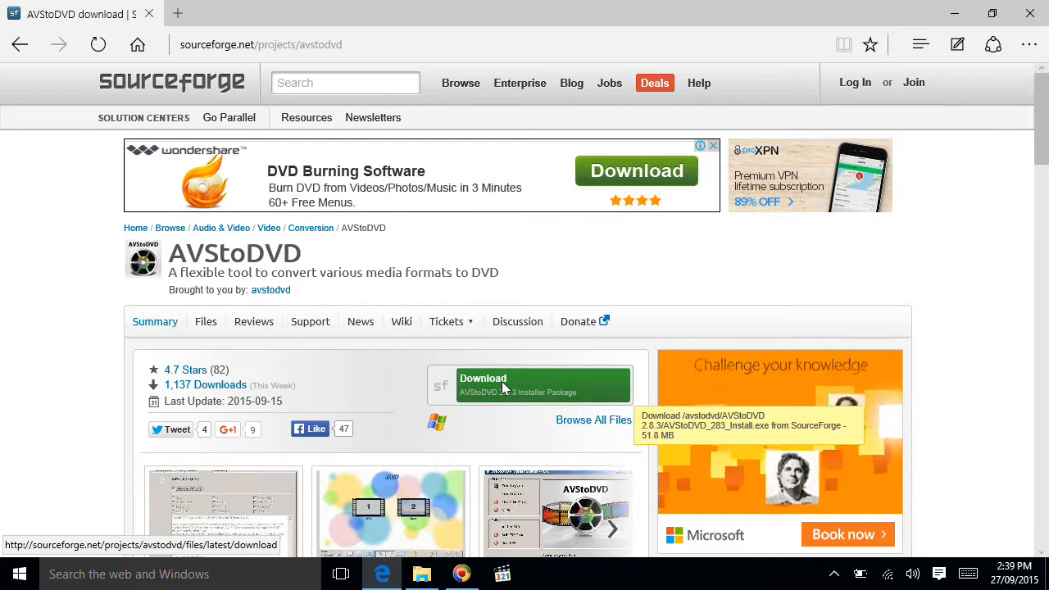
click(502, 383)
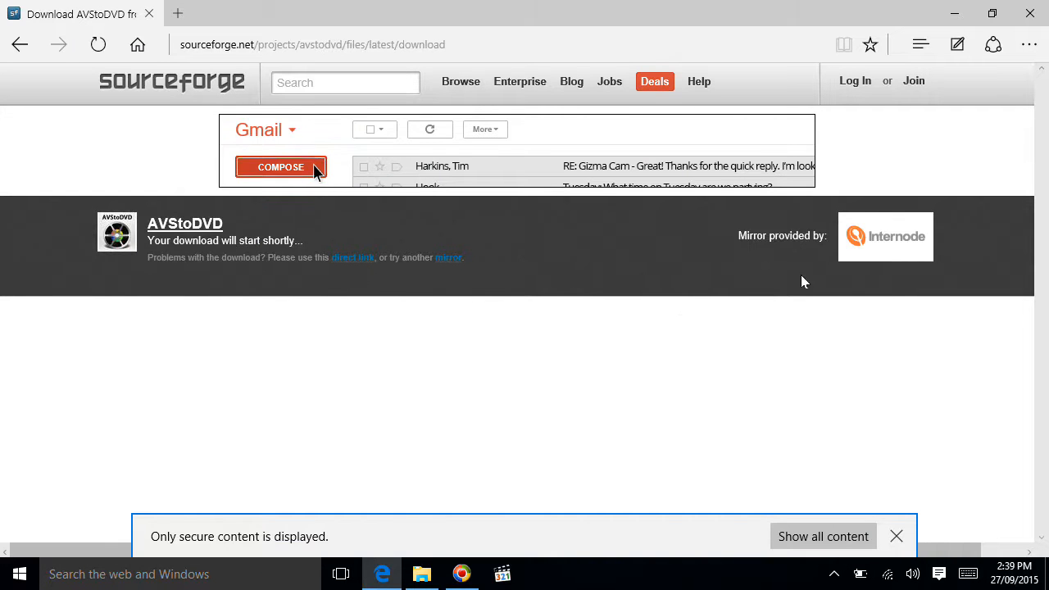
click(1035, 10)
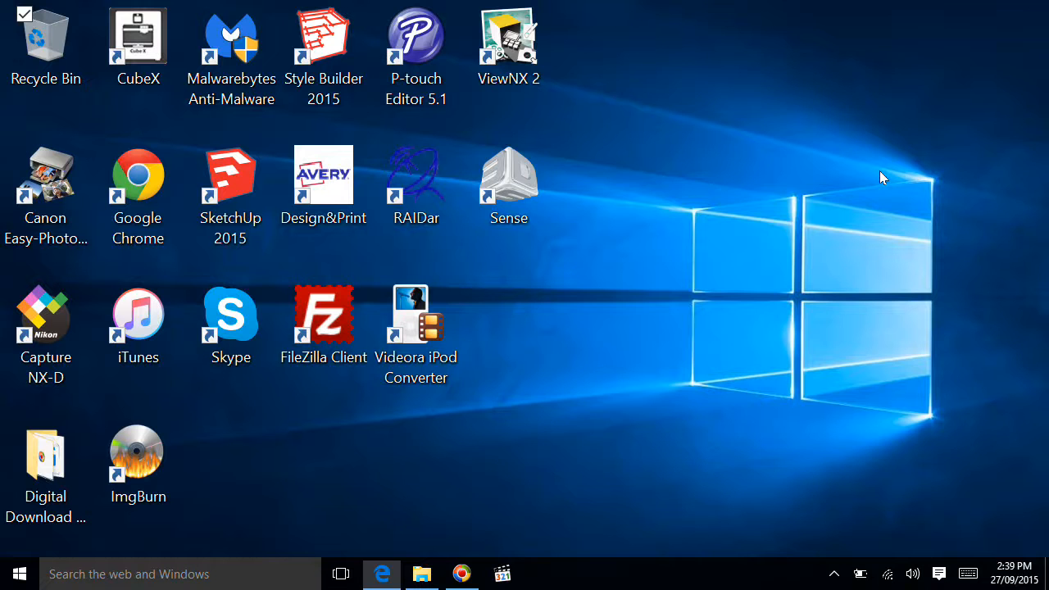
Step: Launch AVStoDVD_283_Install from the Downloads folder in File Explorer, allow it to make changes, and close the folder window
click(422, 574)
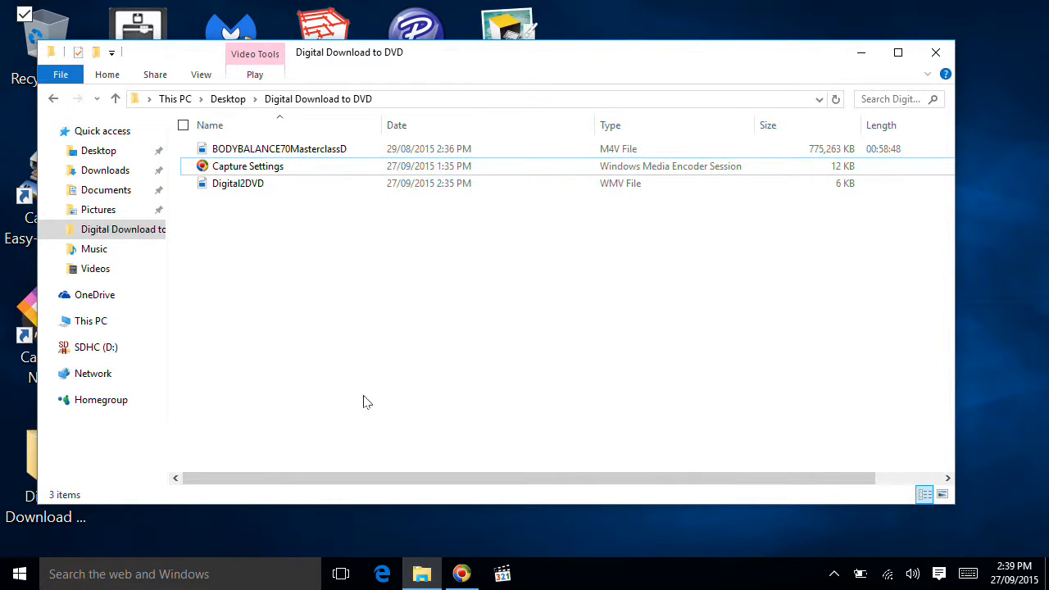
click(105, 172)
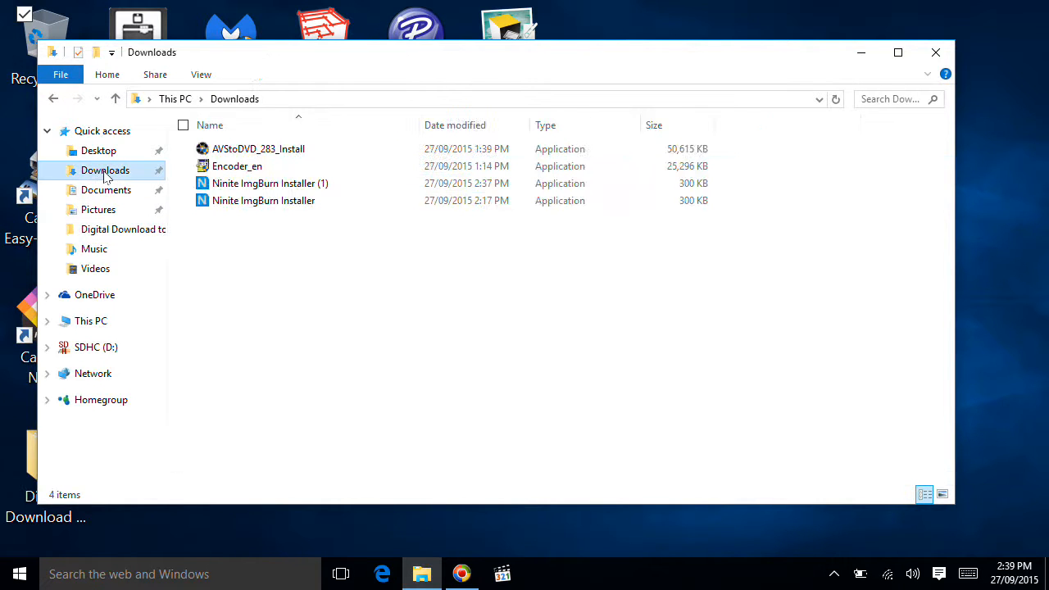
click(261, 150)
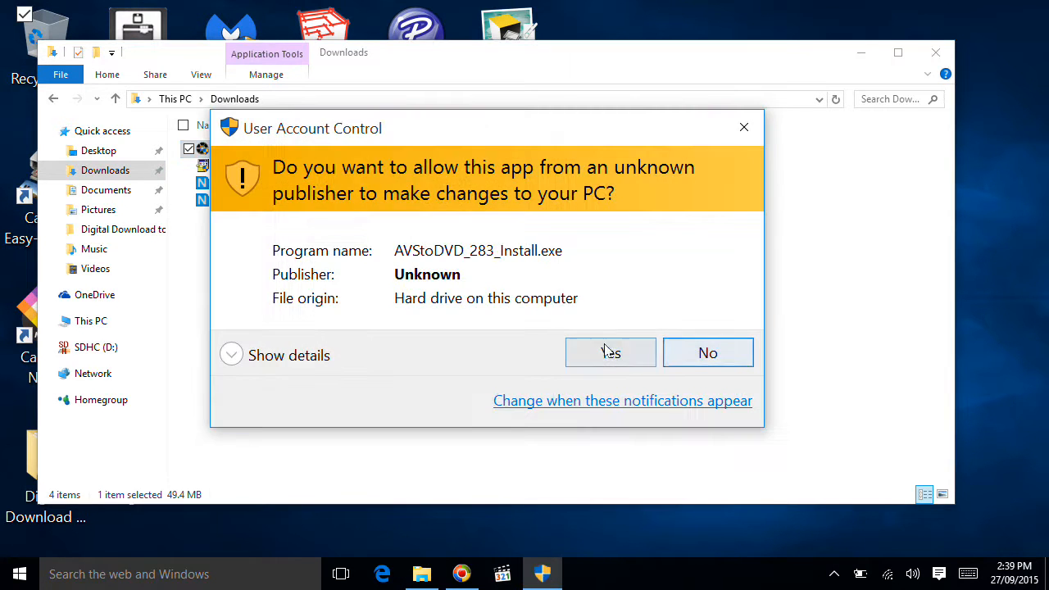
click(613, 362)
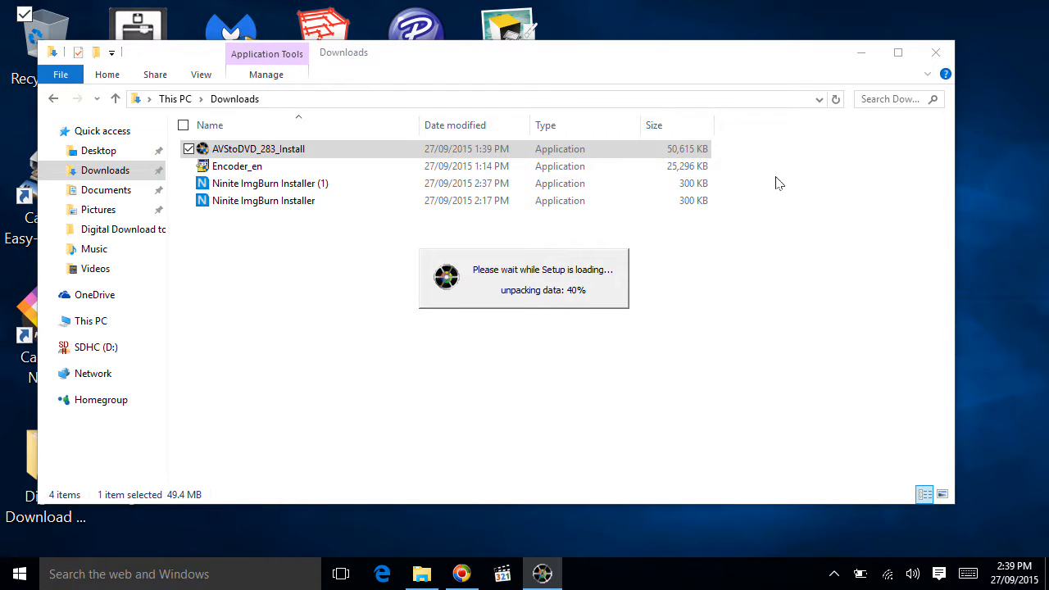
click(935, 52)
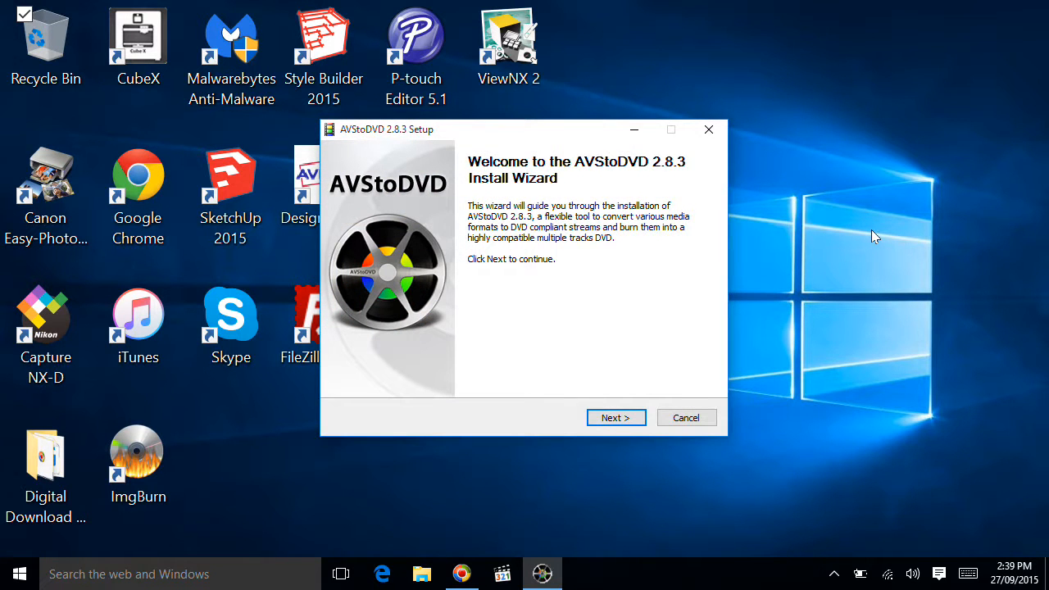
Step: Start the AVStoDVD 2.8.3 install wizard and accept the terms of the License Agreement
click(621, 420)
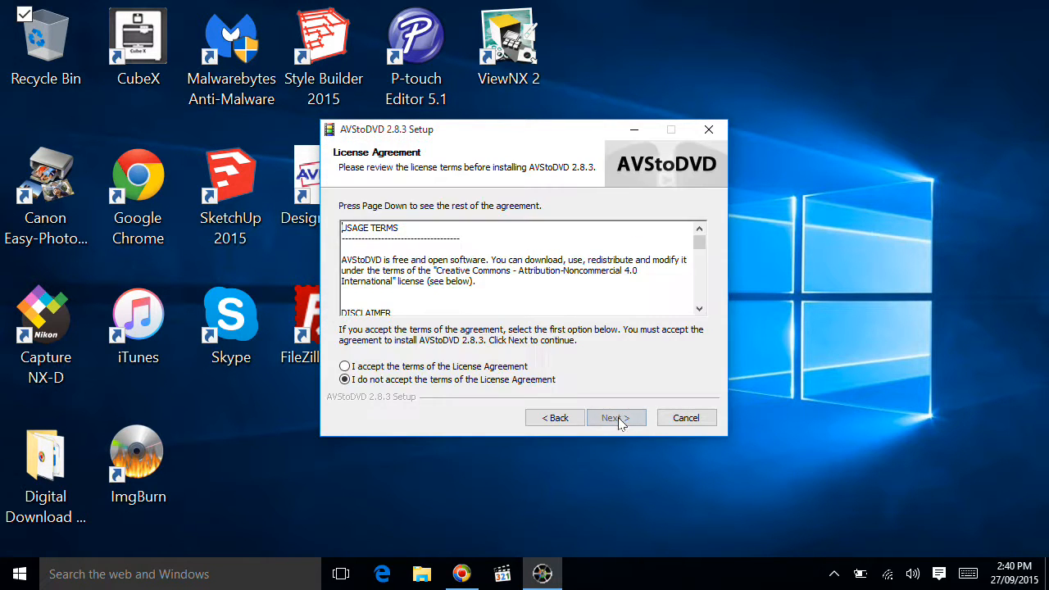
click(441, 367)
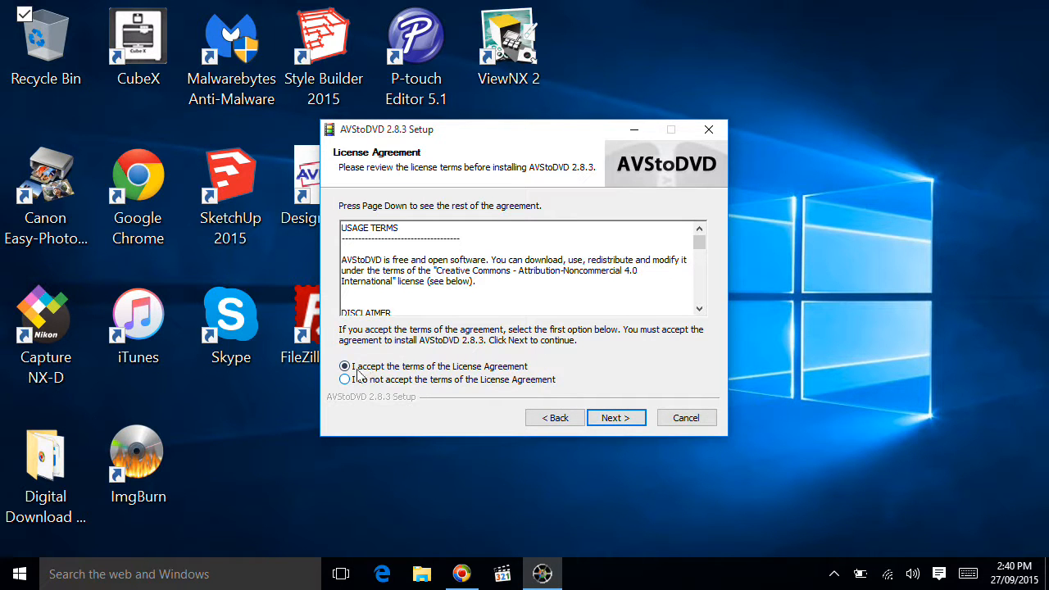
click(622, 421)
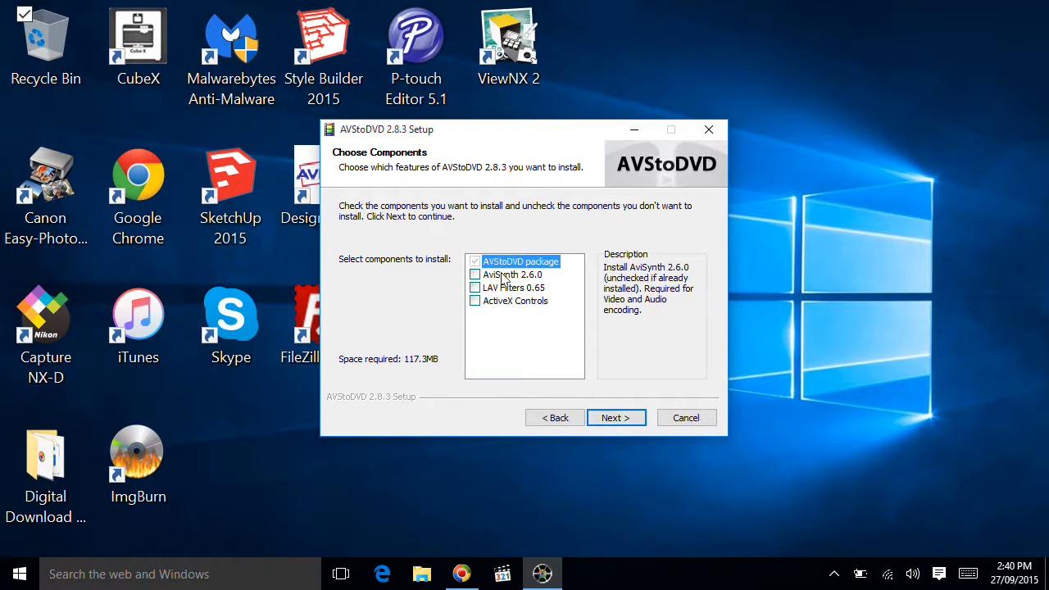
Step: Keep only the AVStoDVD package selected, with AviSynth 2.6.0 unchecked, and continue to the install location
click(475, 275)
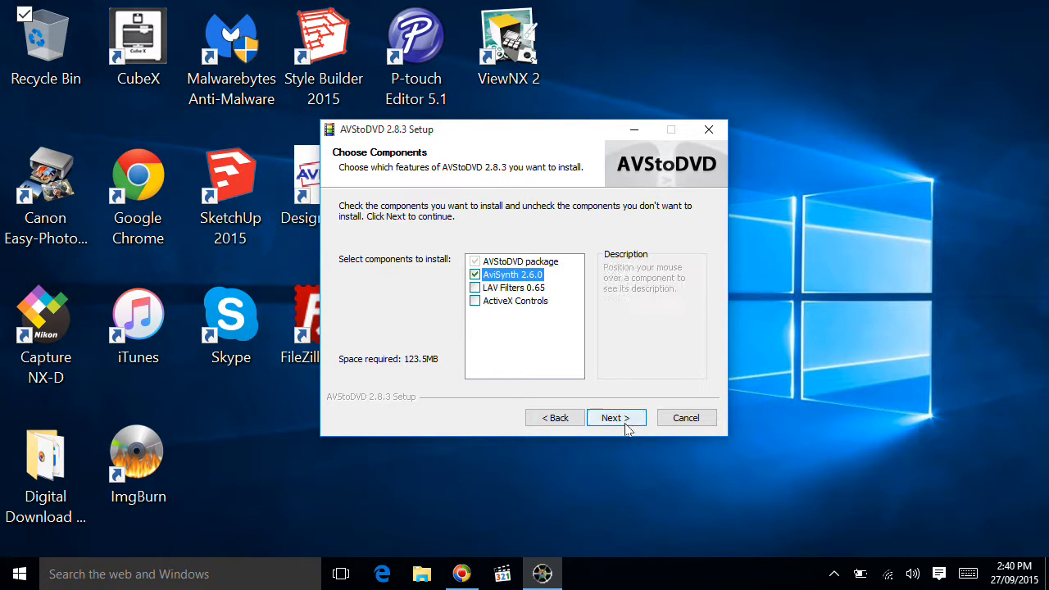
click(474, 275)
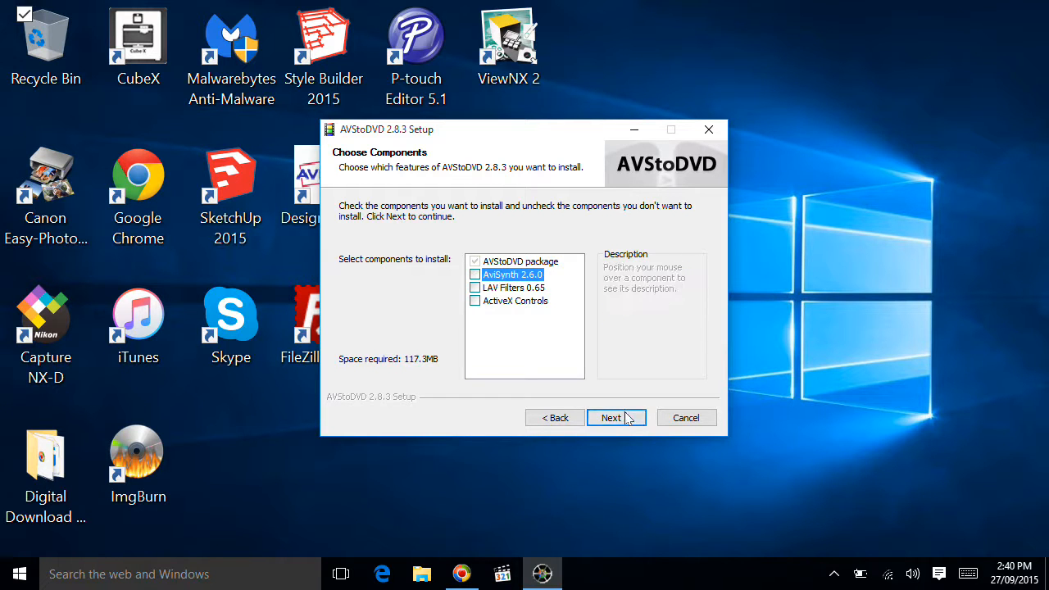
click(625, 420)
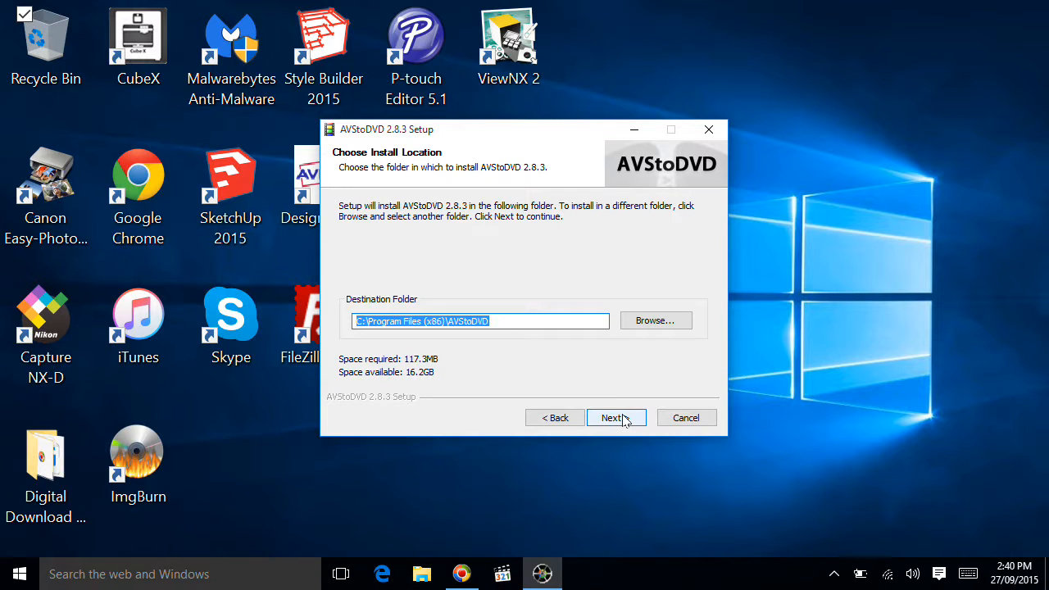
Step: Install AVStoDVD 2.8.3 in C:\Program Files (x86)\AVStoDVD and finish the setup wizard without running the program or showing the Readme
click(625, 421)
click(624, 419)
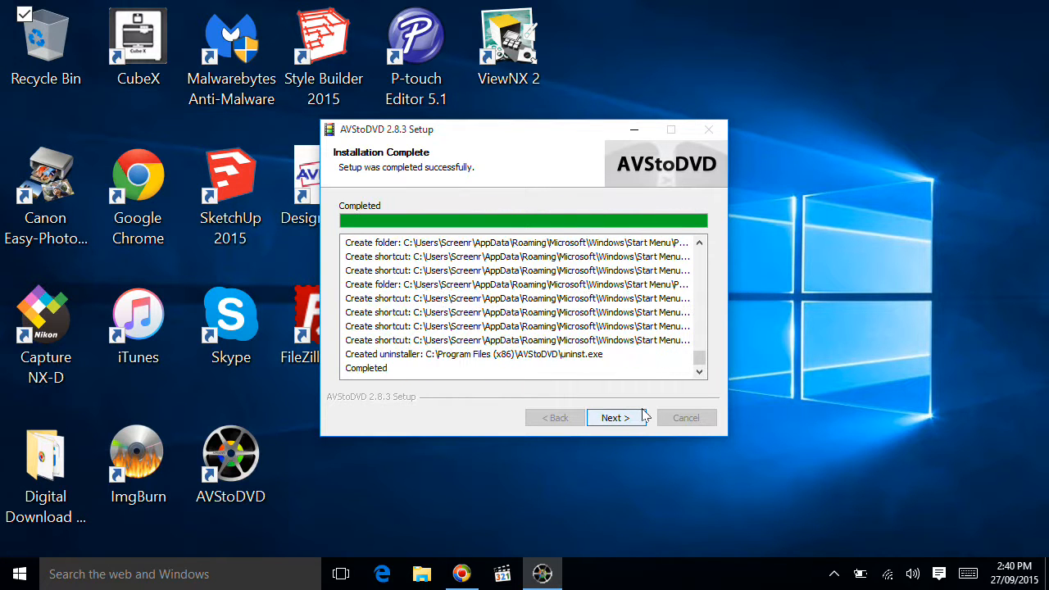
click(644, 417)
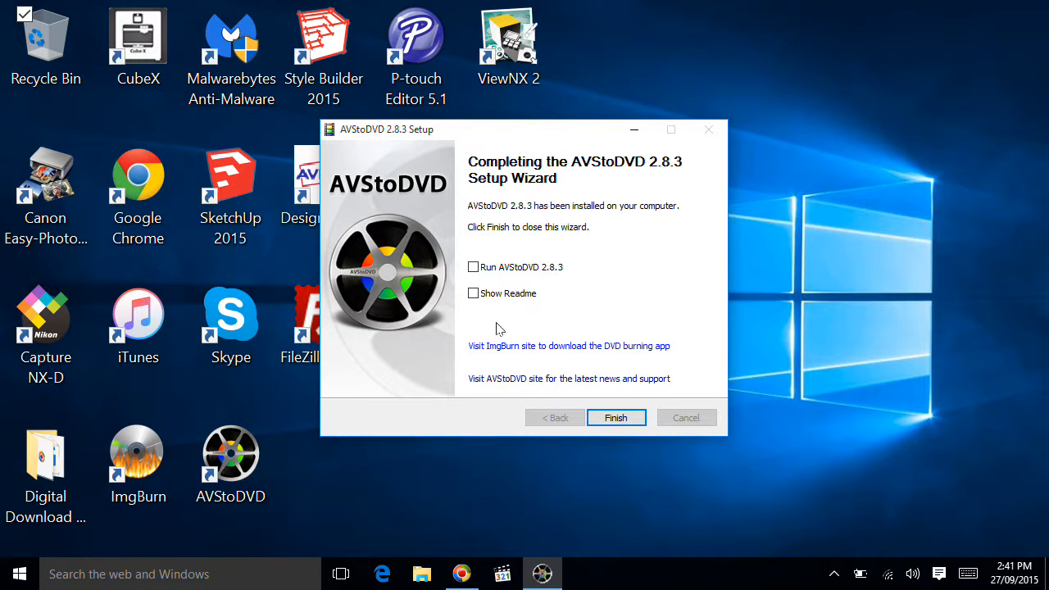
click(615, 419)
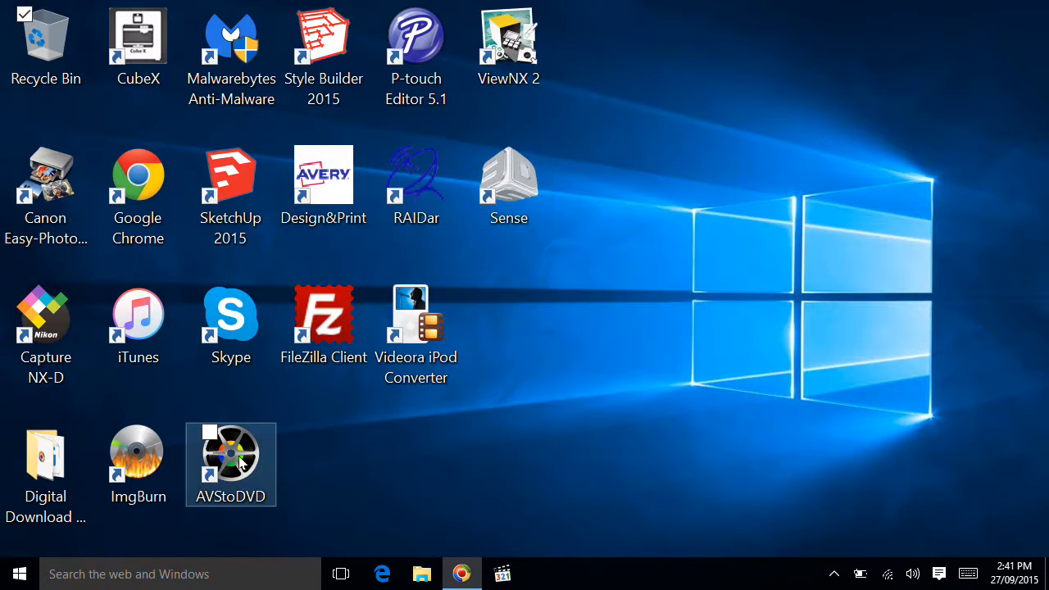
Step: Look at the BODYBALANCE70MasterclassD video in the Digital Download to DVD desktop folder, resizing and moving the window before minimizing it
click(61, 472)
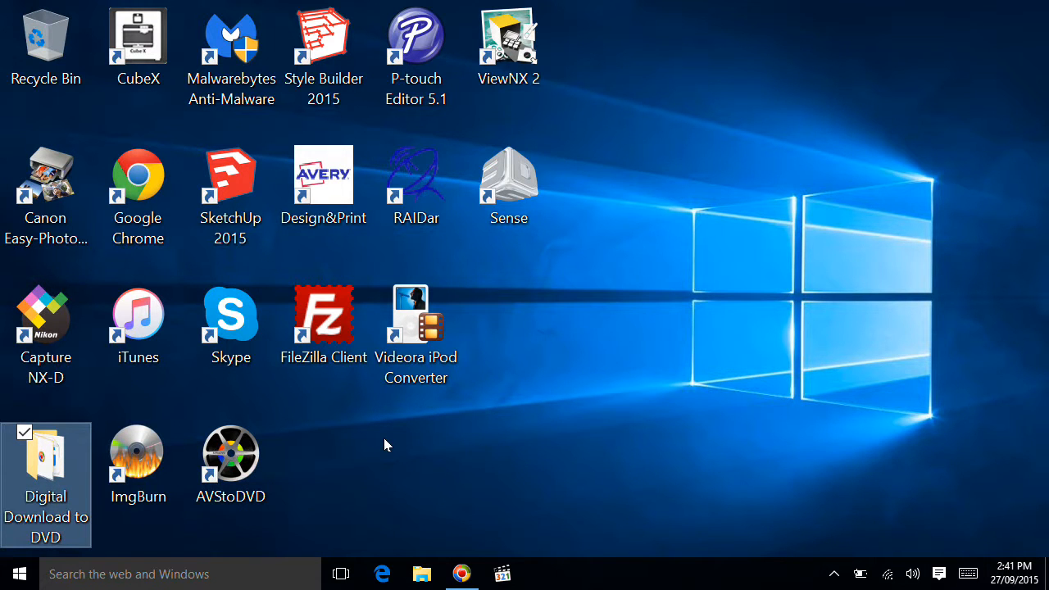
double_click(35, 472)
click(250, 237)
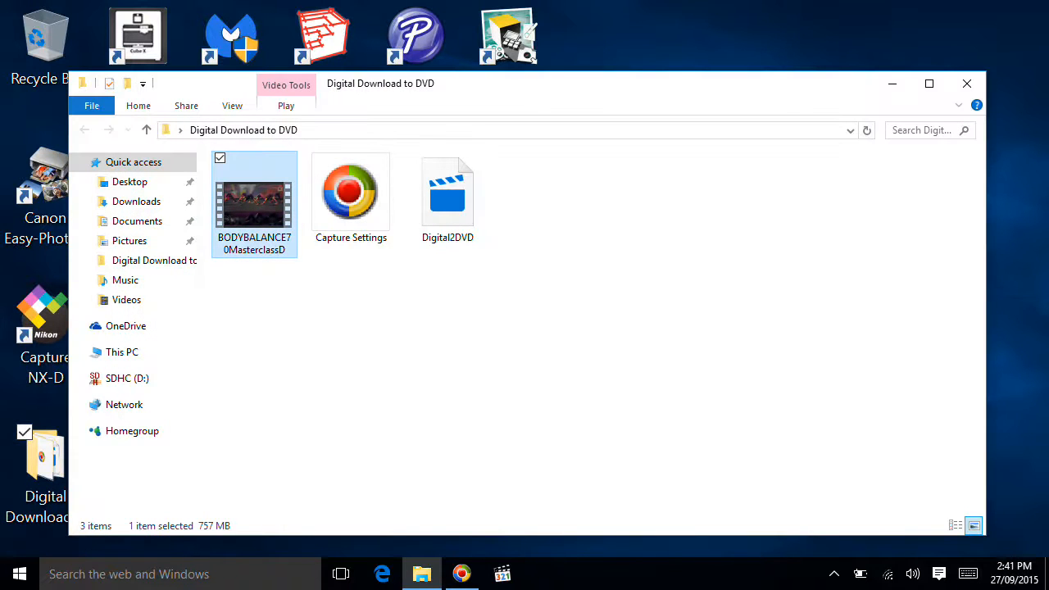
drag(983, 538, 537, 361)
drag(356, 89, 847, 34)
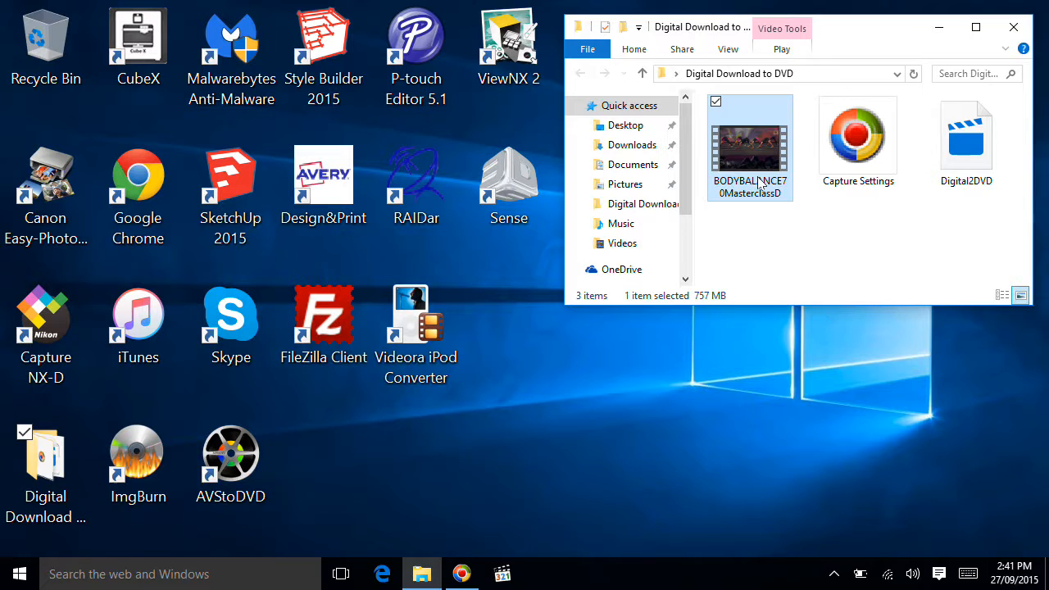
click(939, 31)
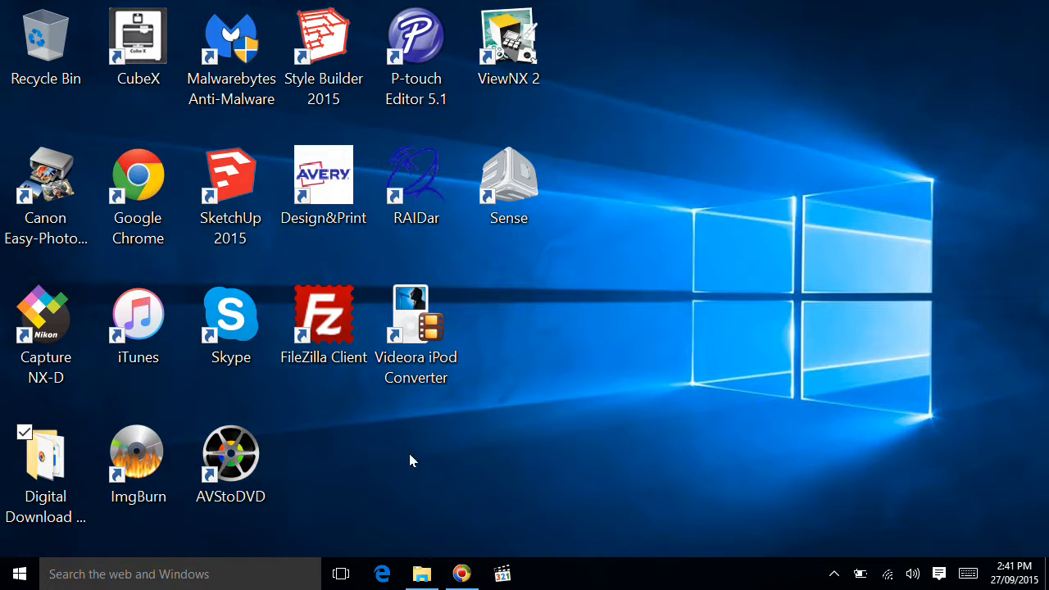
Step: Launch AVStoDVD and accept the Quick StartUp preferences with PAL as the DVD video standard
click(250, 459)
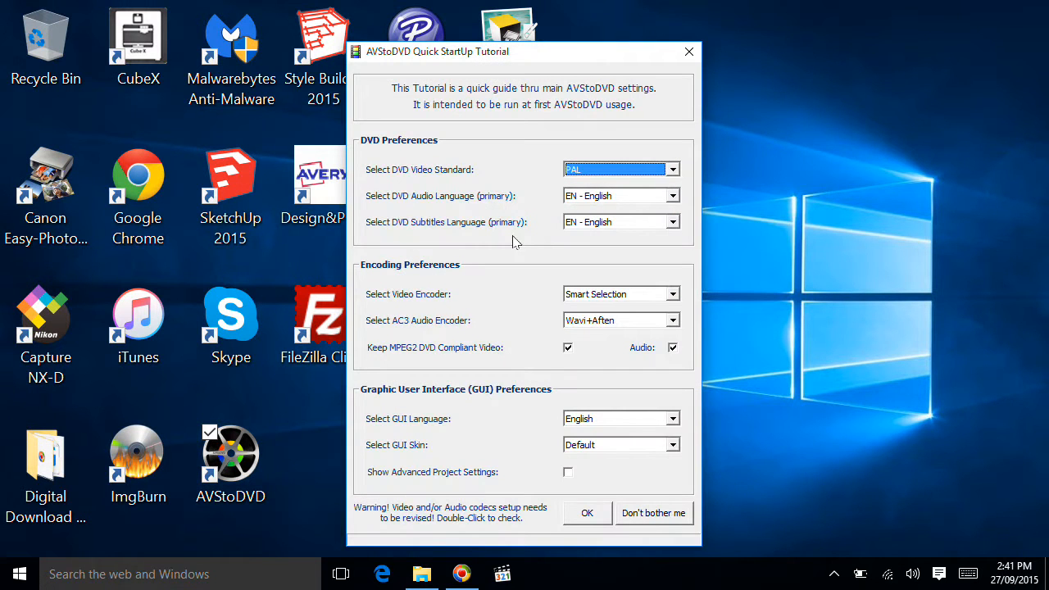
click(593, 171)
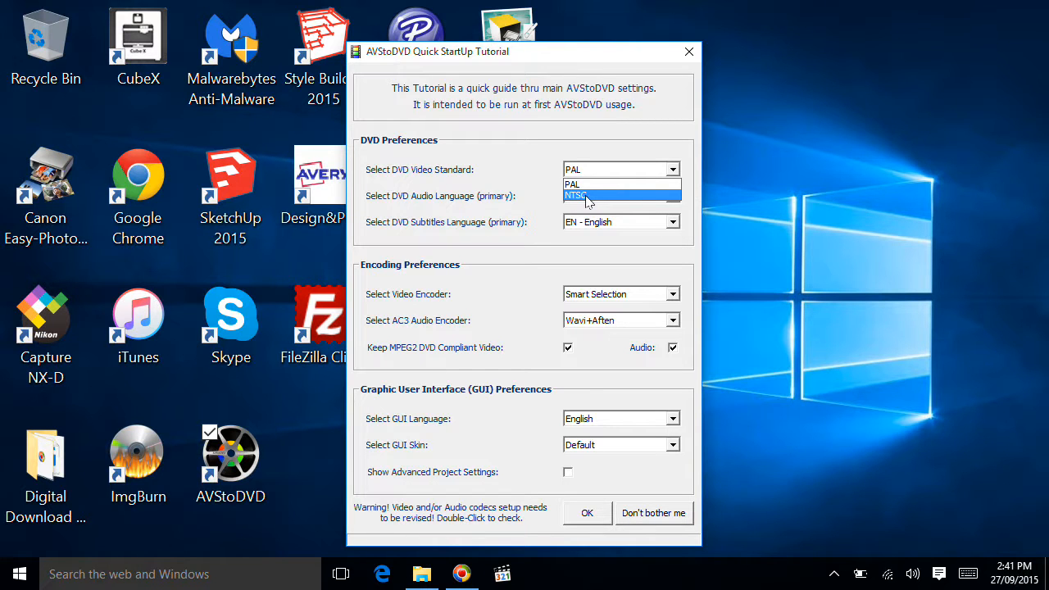
click(588, 135)
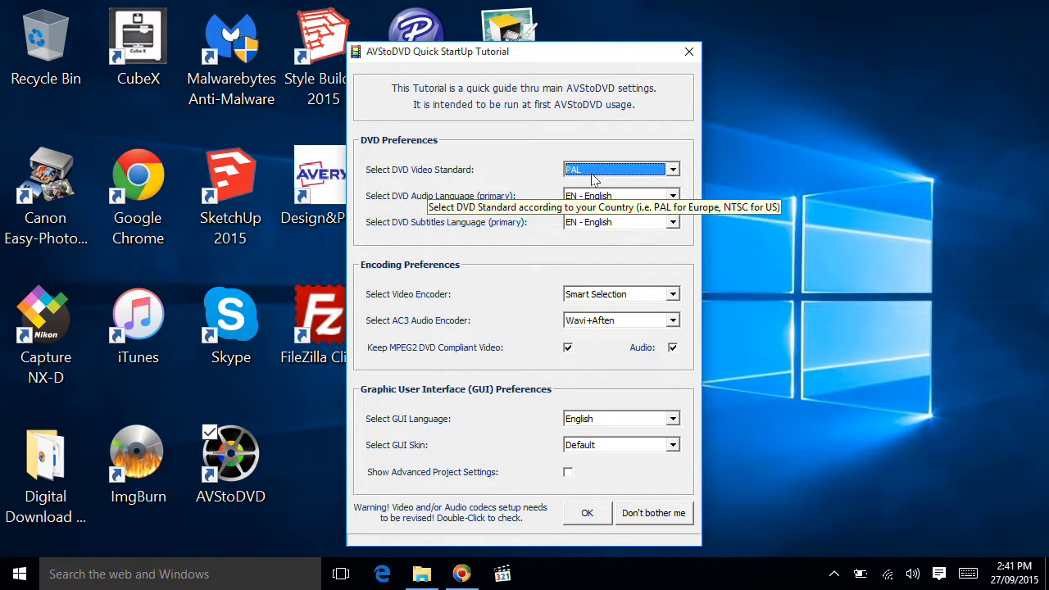
click(580, 172)
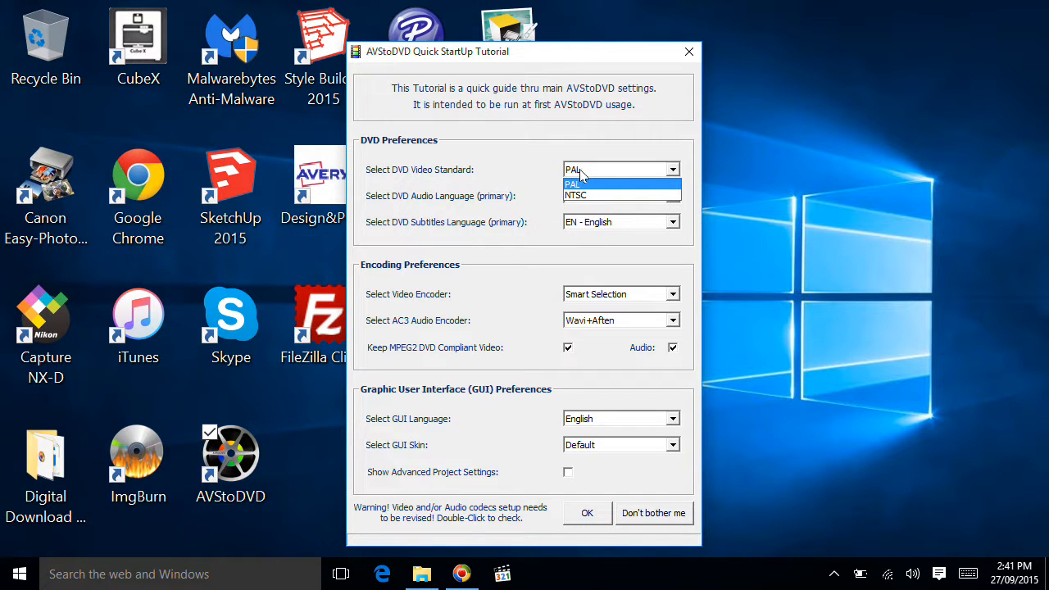
click(580, 150)
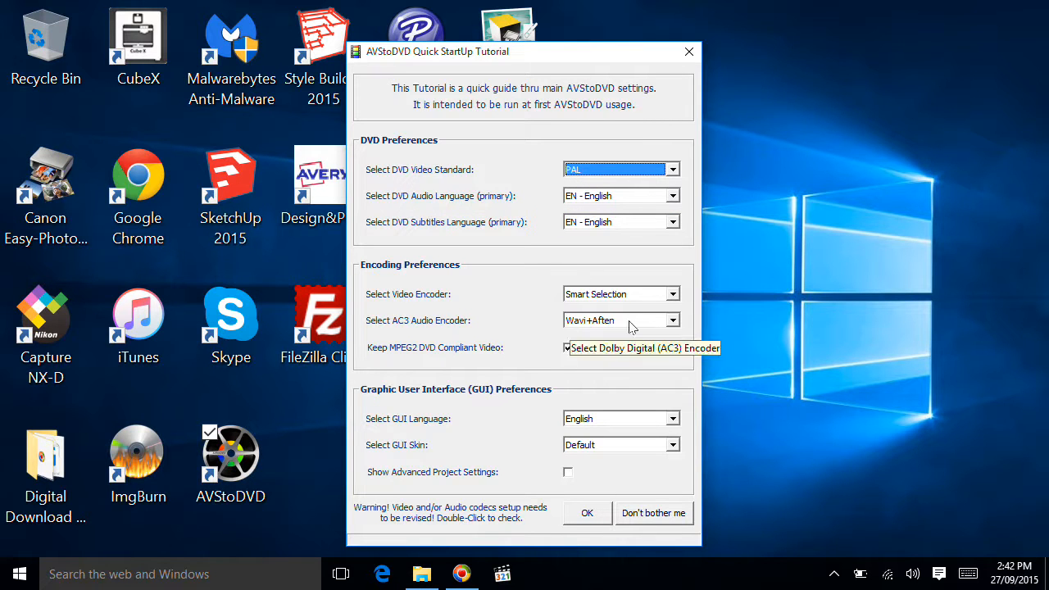
click(590, 514)
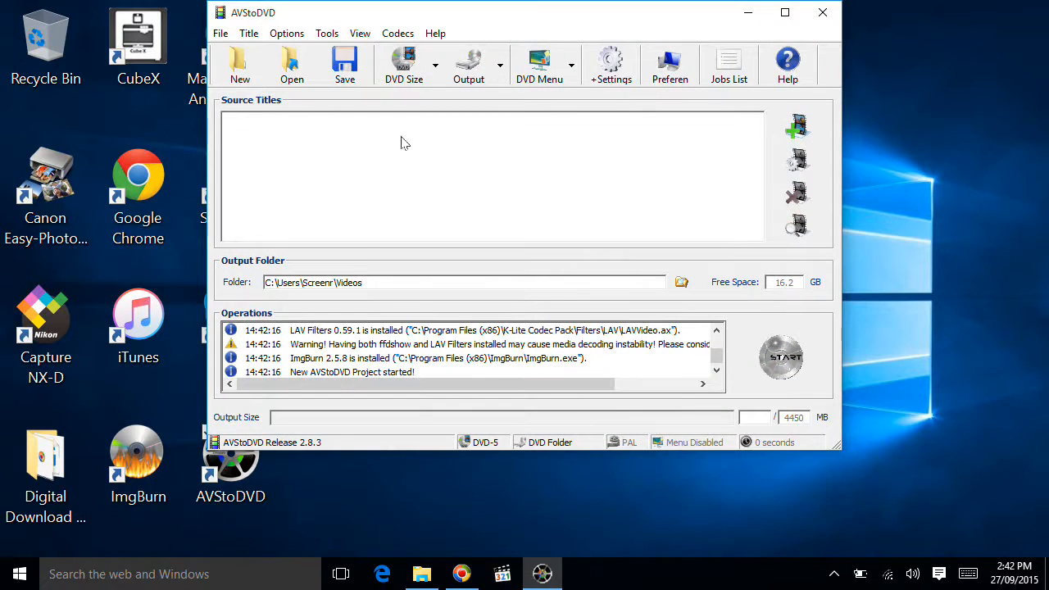
Step: Reposition the AVStoDVD window and set the DVD output to ISO UDF Image
drag(432, 16, 455, 55)
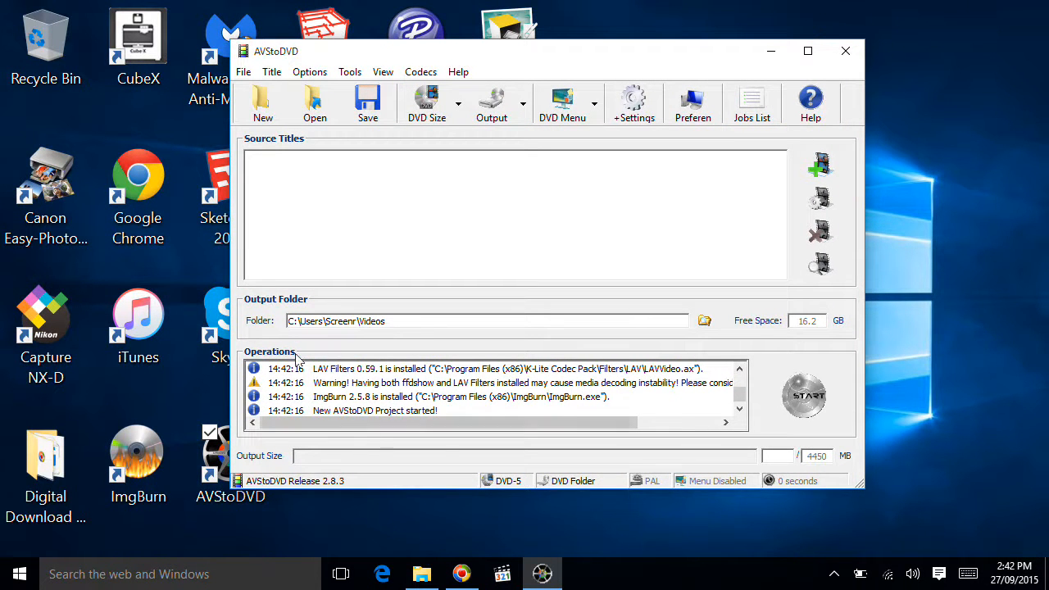
drag(289, 323, 414, 332)
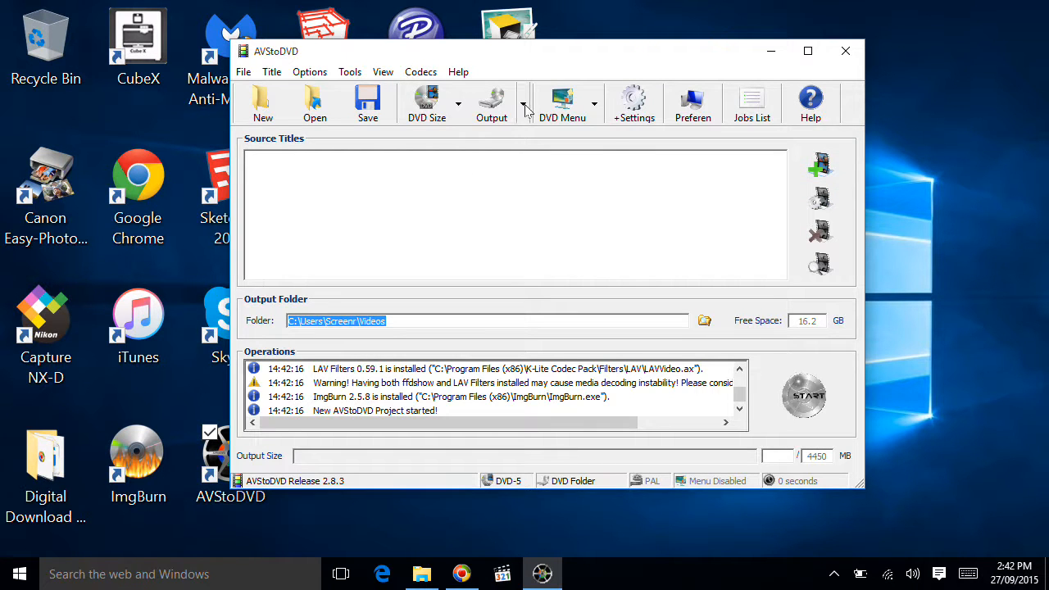
click(141, 461)
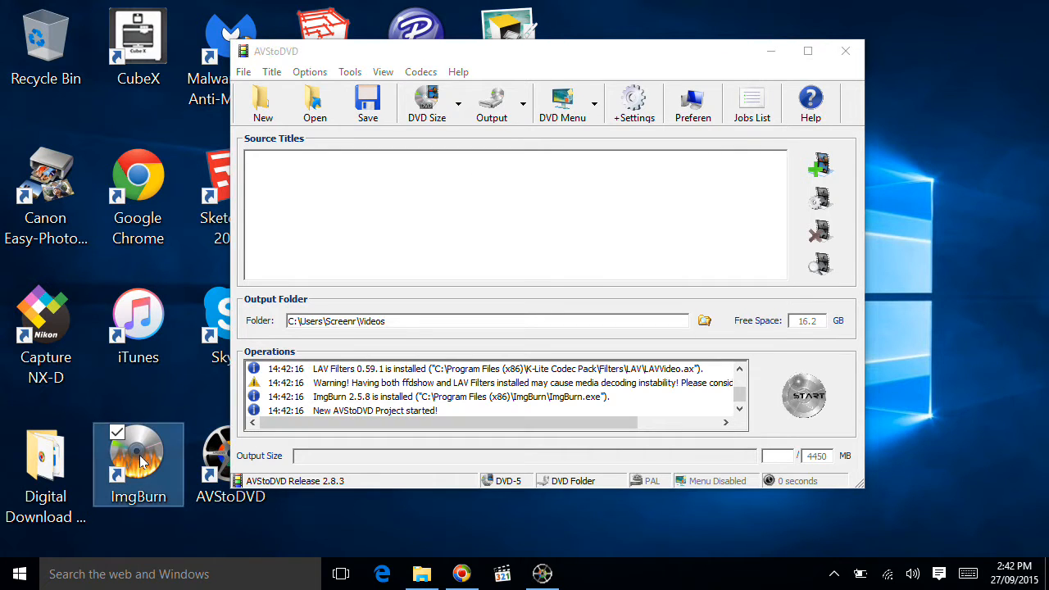
click(525, 105)
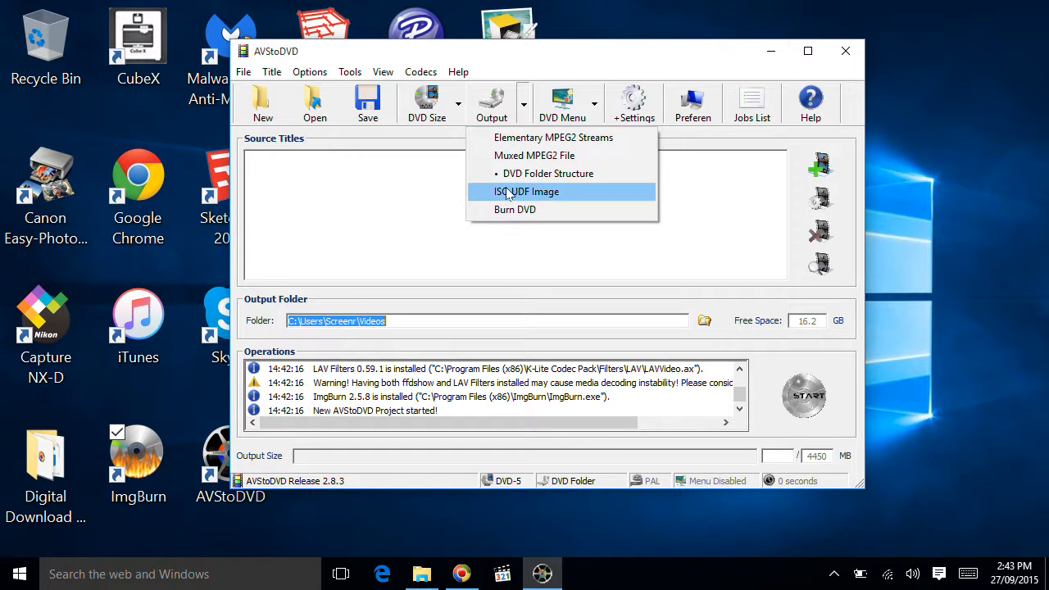
click(508, 193)
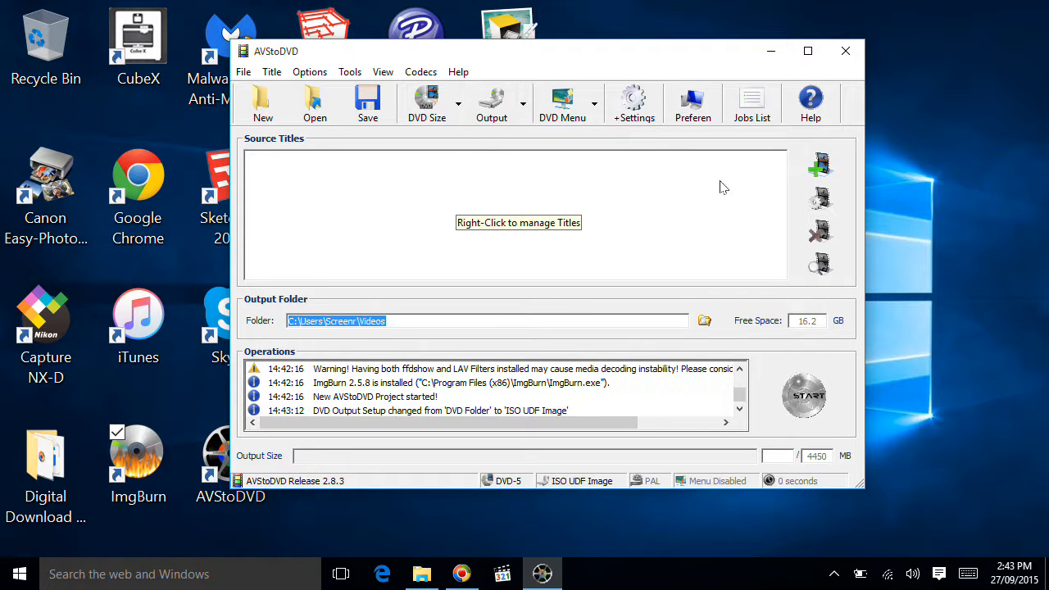
Step: Add BODYBALANCE70MasterclassD from the Digital Download to DVD folder as the source title, continuing despite its two video tracks
click(823, 172)
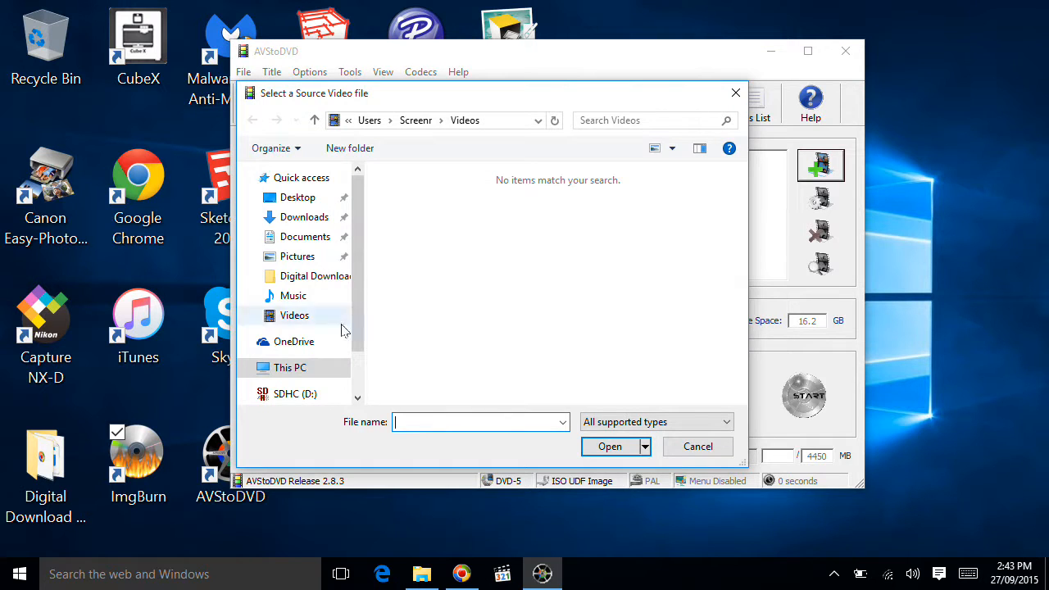
click(304, 279)
click(421, 220)
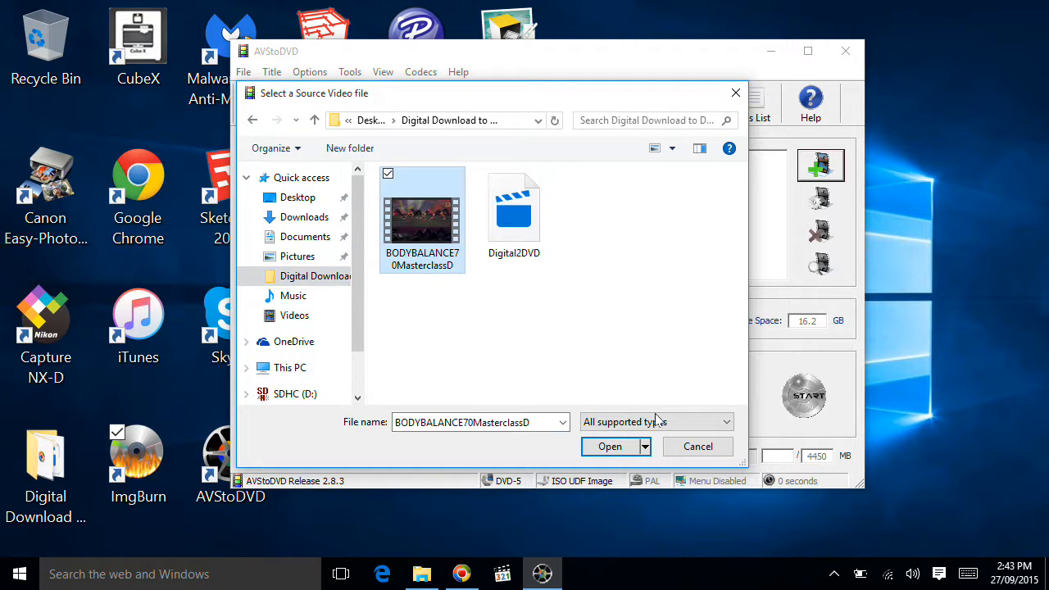
click(608, 450)
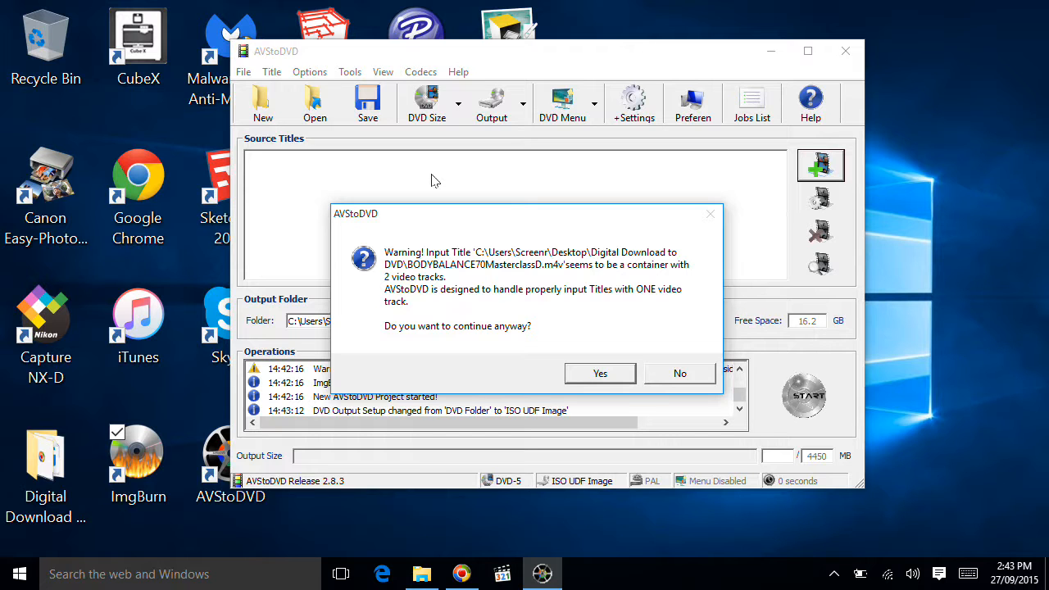
click(596, 379)
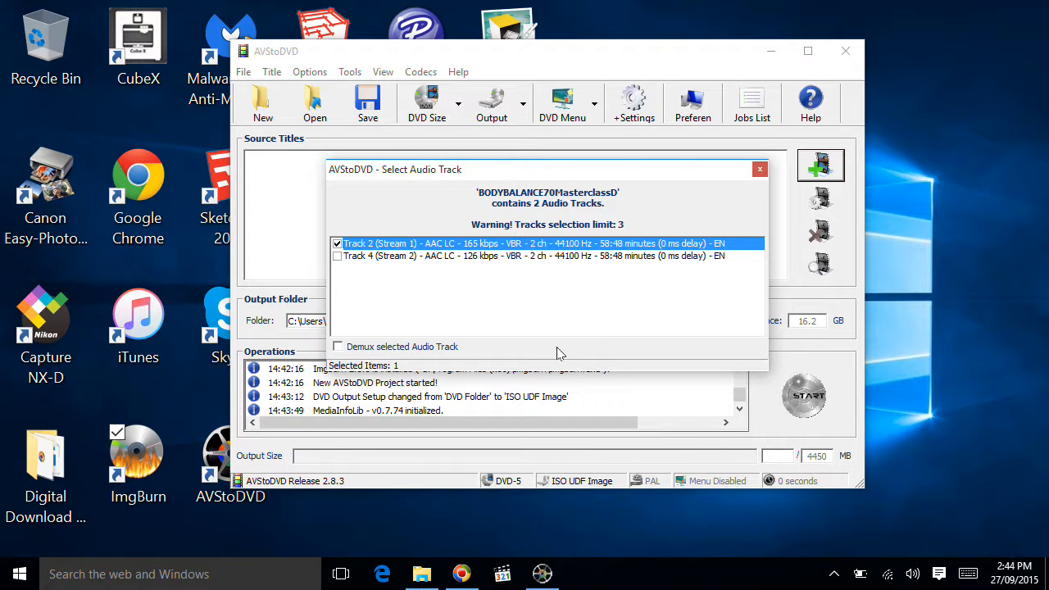
Step: Try selecting the title's Track 4 audio instead of Track 2, clear it again, and close the audio track selection
click(339, 258)
click(337, 244)
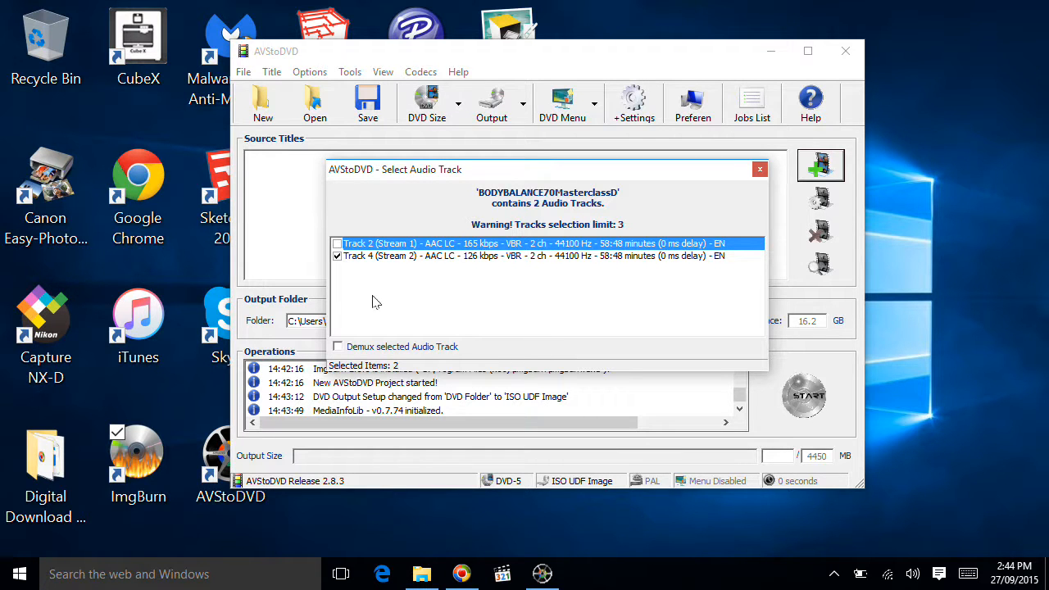
click(337, 257)
click(760, 171)
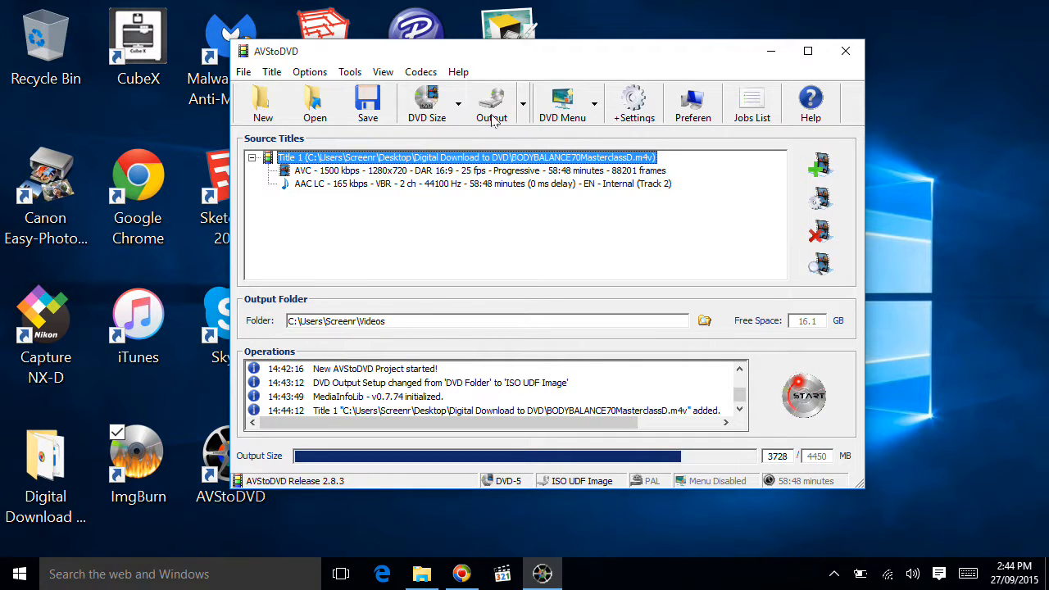
Step: Start the DVD conversion and accept the project settings summary
click(806, 406)
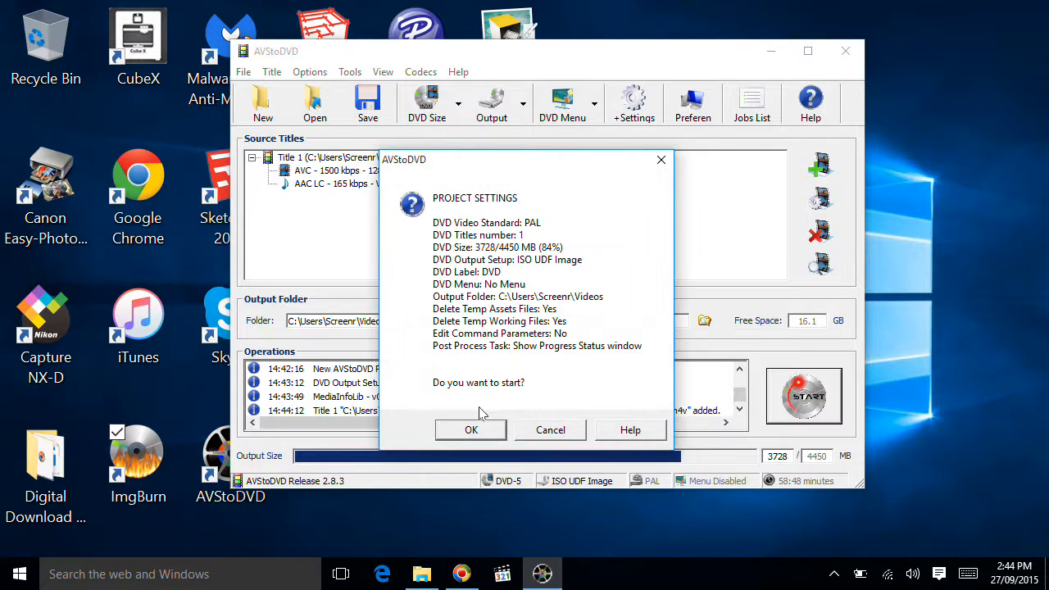
click(472, 432)
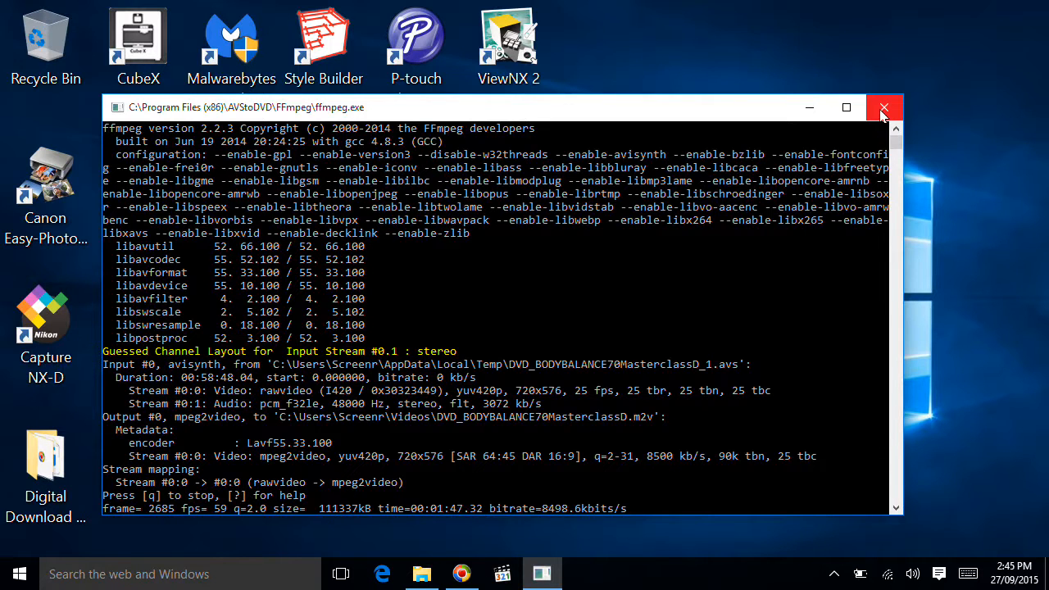
Step: Abort the video encoding, decline to continue with the shortened output, and close AVStoDVD without saving the project
click(882, 111)
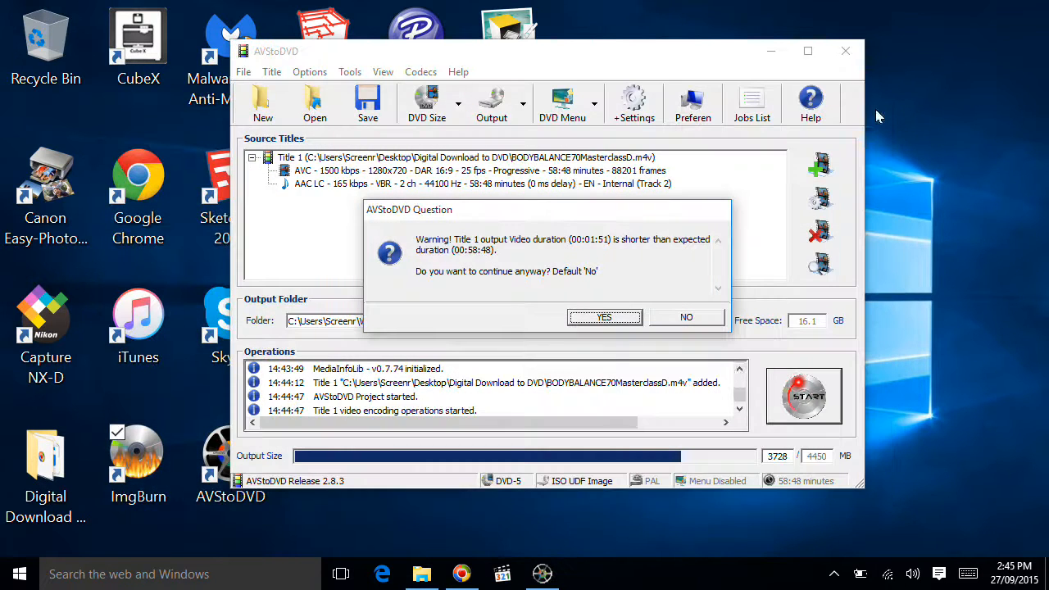
click(670, 325)
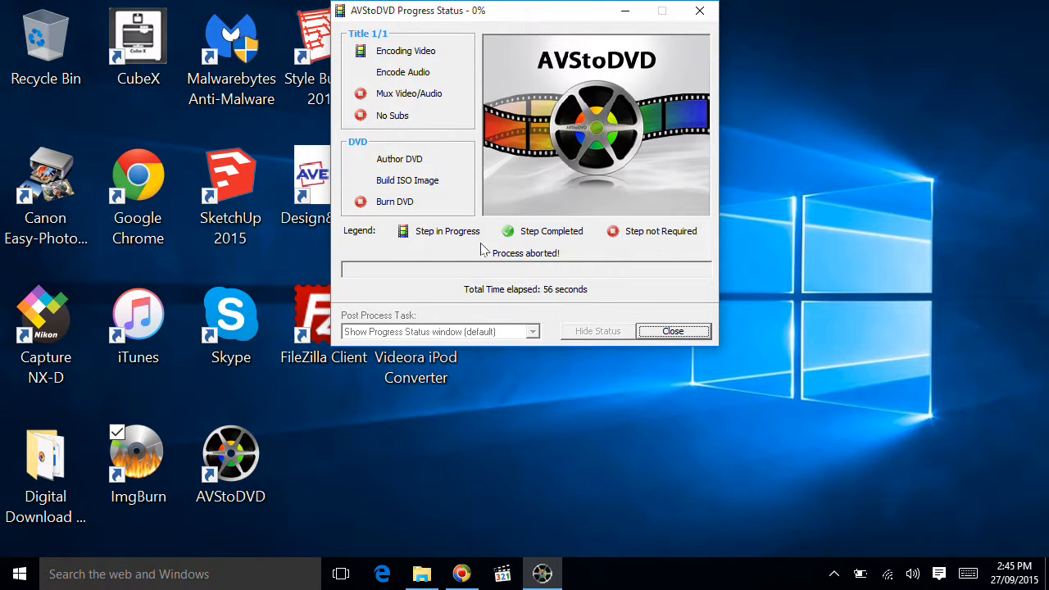
click(673, 330)
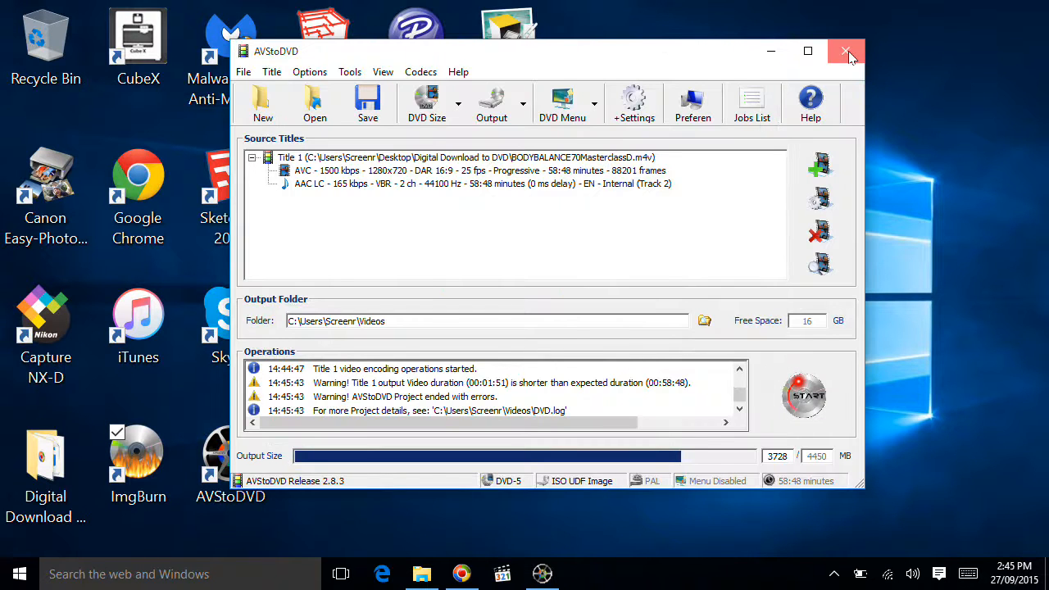
click(848, 53)
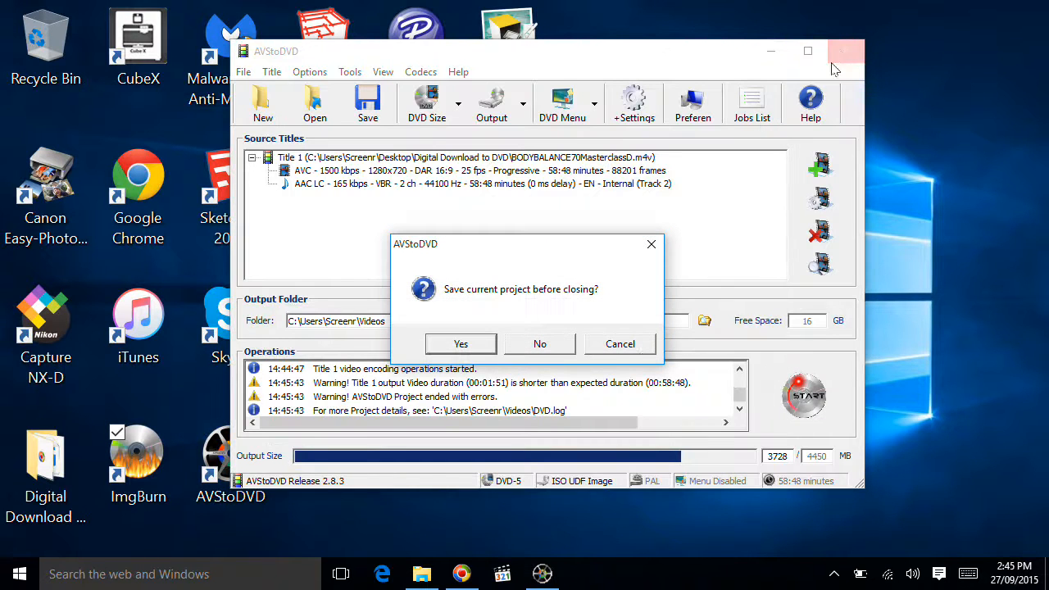
click(556, 346)
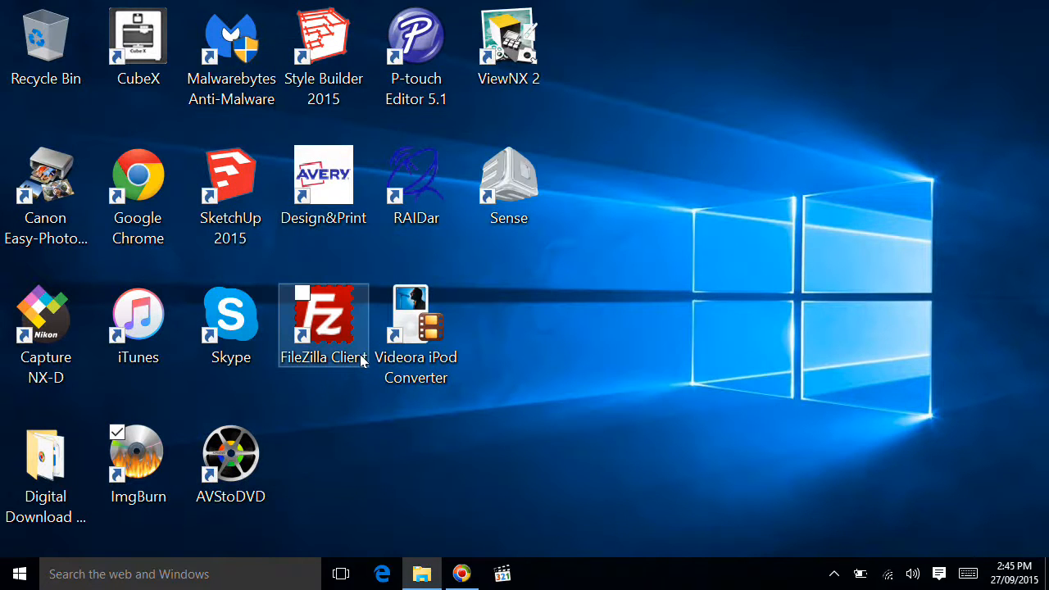
Step: Launch ImgBurn, cancel the device error, look over its start screen for disc writing options, and close it
click(144, 453)
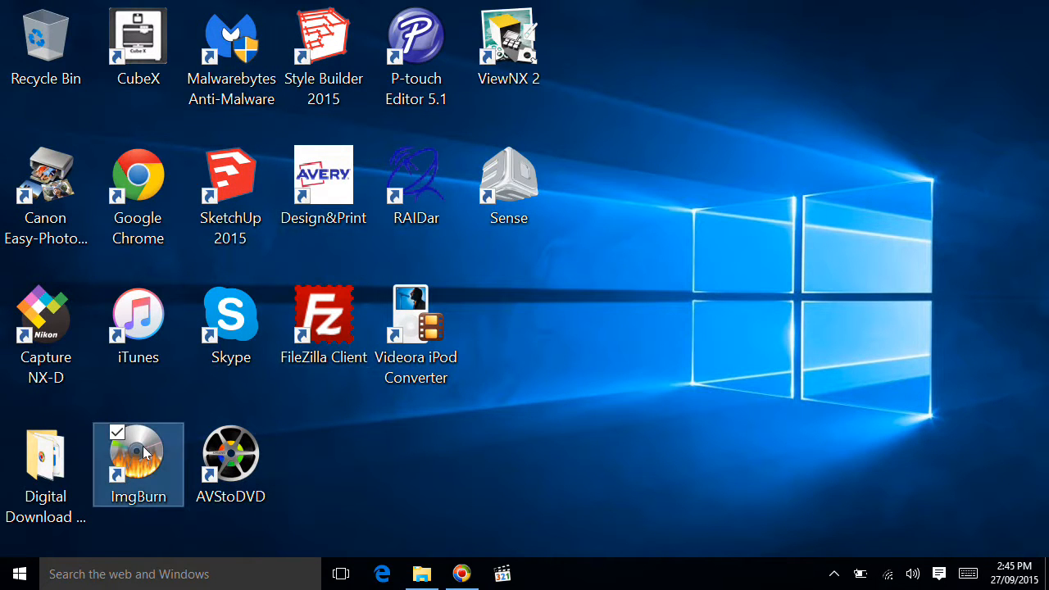
double_click(144, 452)
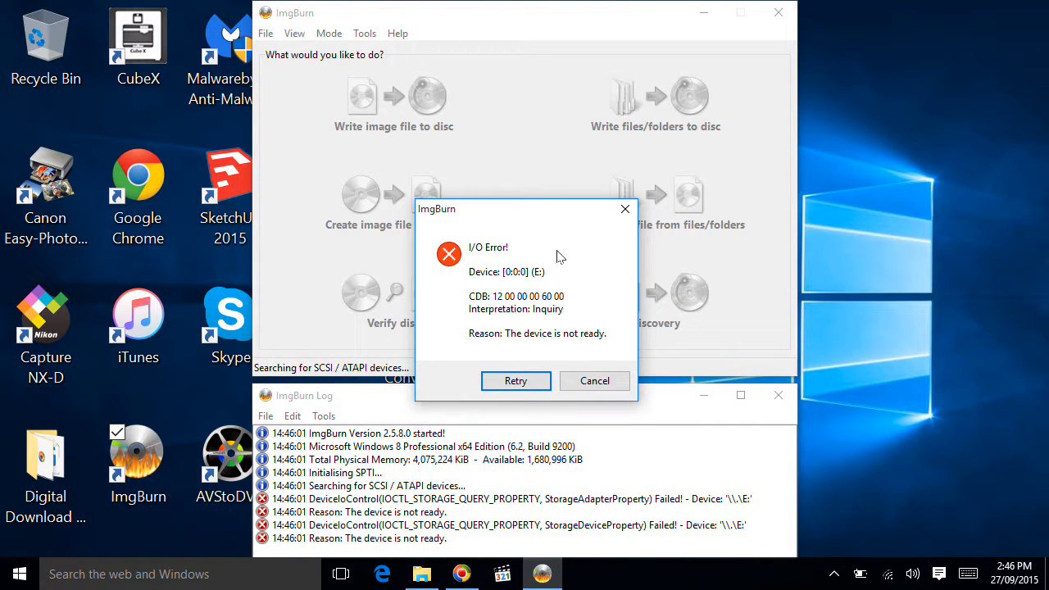
click(597, 383)
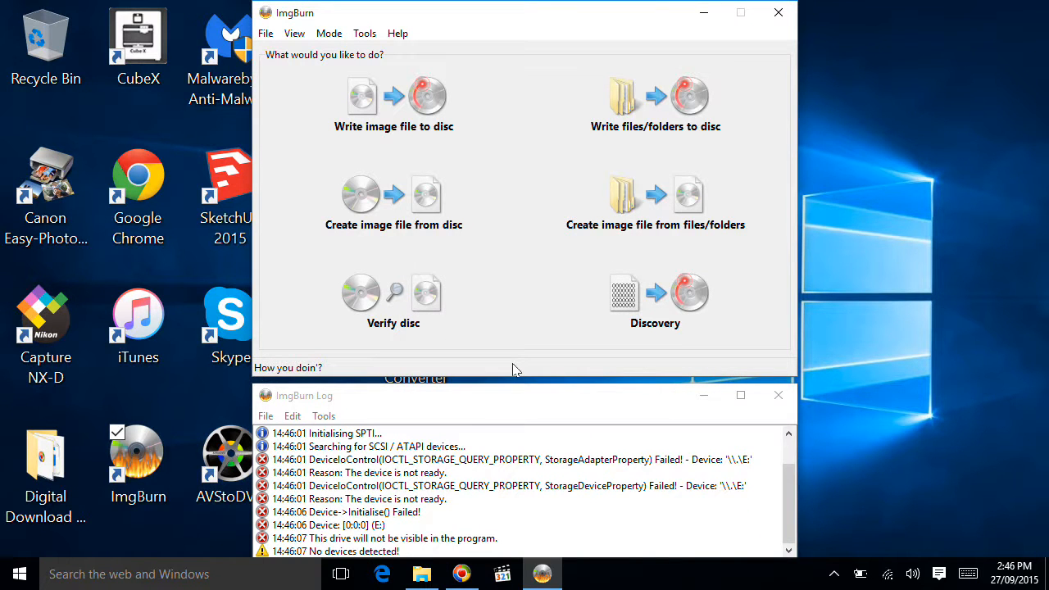
click(779, 13)
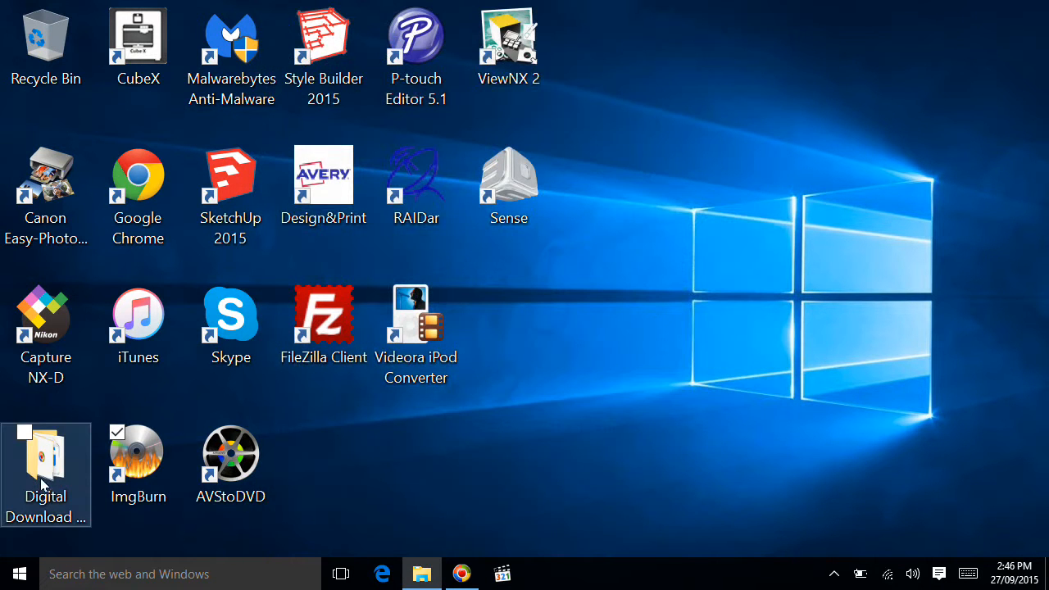
Step: Open the Videos folder, select the Balance 70 DVD disc image, and enlarge the window to show the file detail columns
double_click(88, 527)
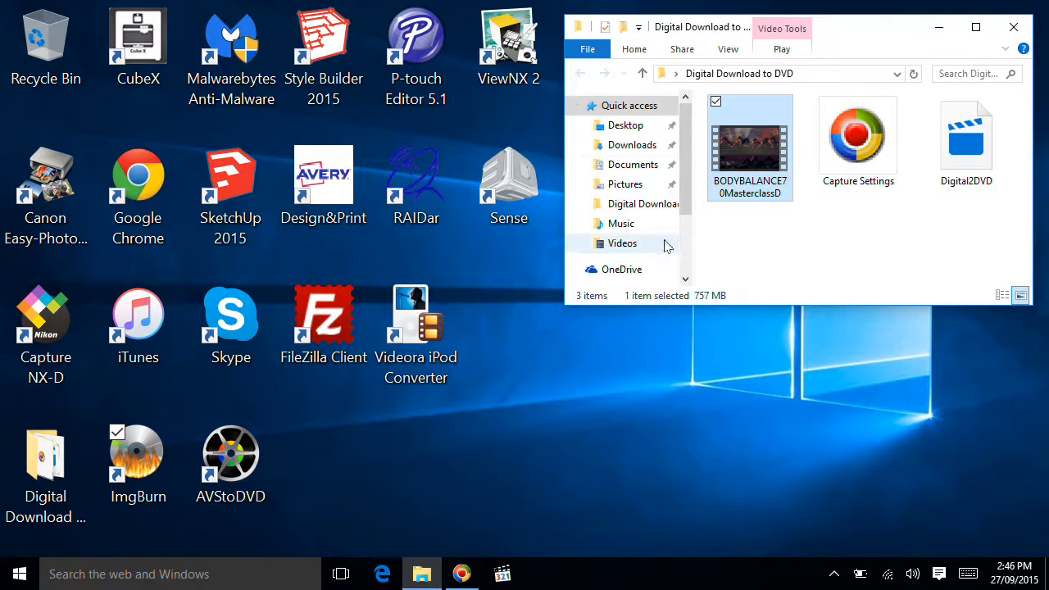
click(622, 245)
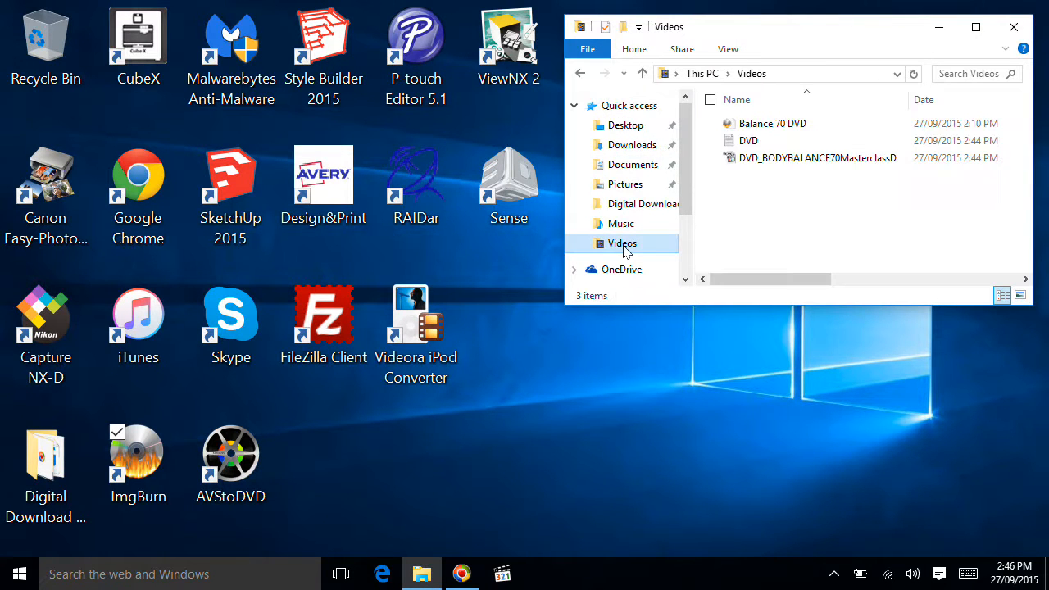
click(761, 129)
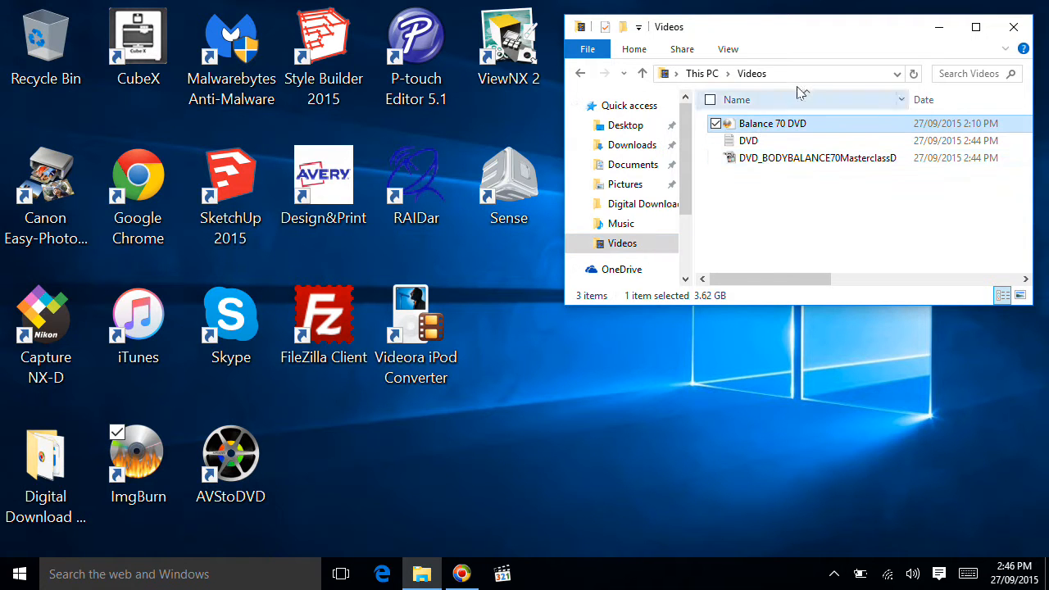
drag(820, 30, 370, 55)
drag(583, 142, 1033, 157)
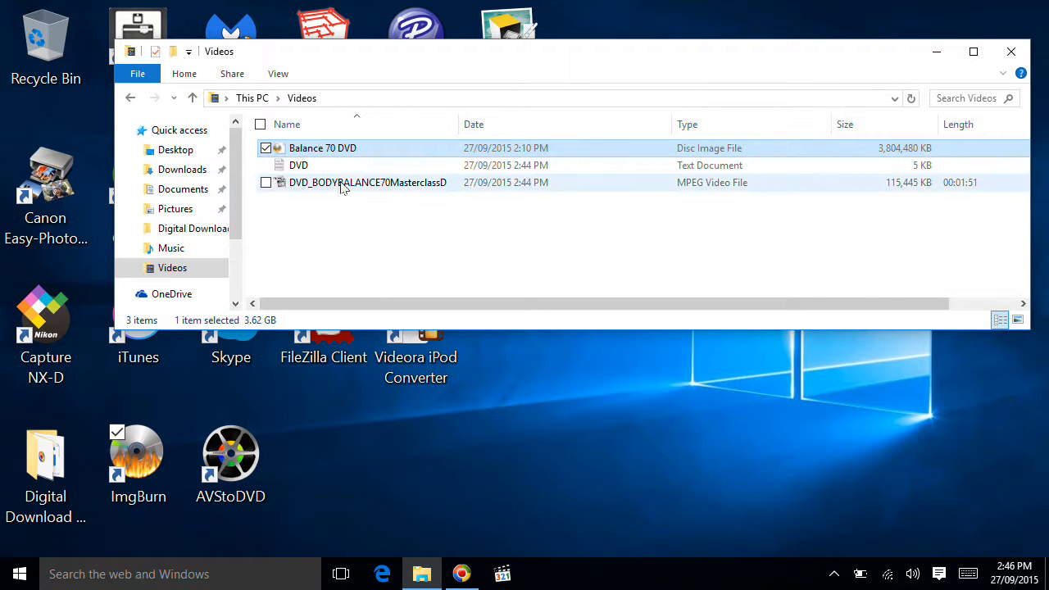
right_click(303, 149)
click(234, 384)
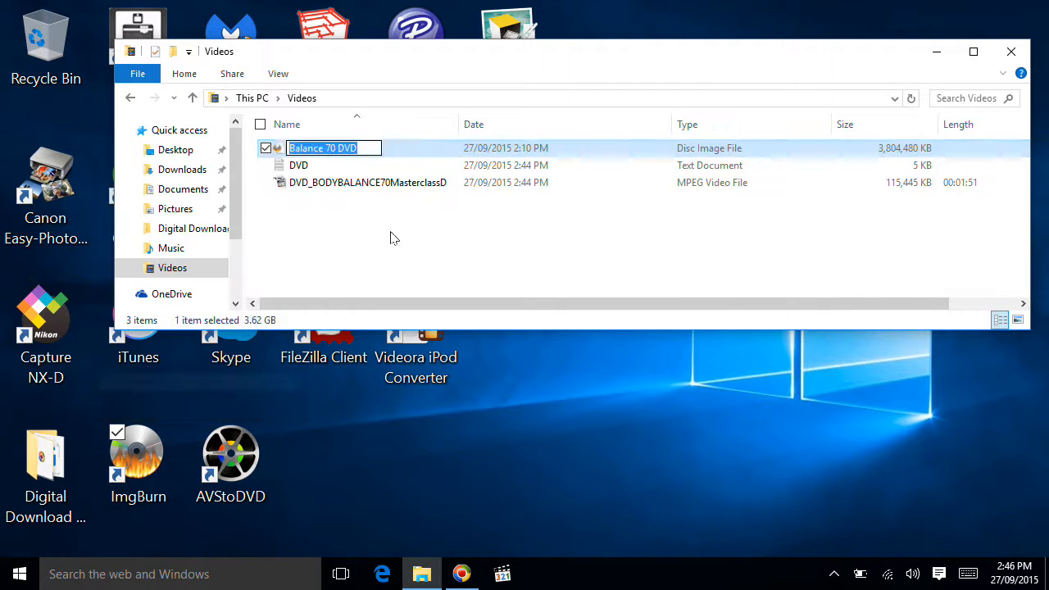
key(Return)
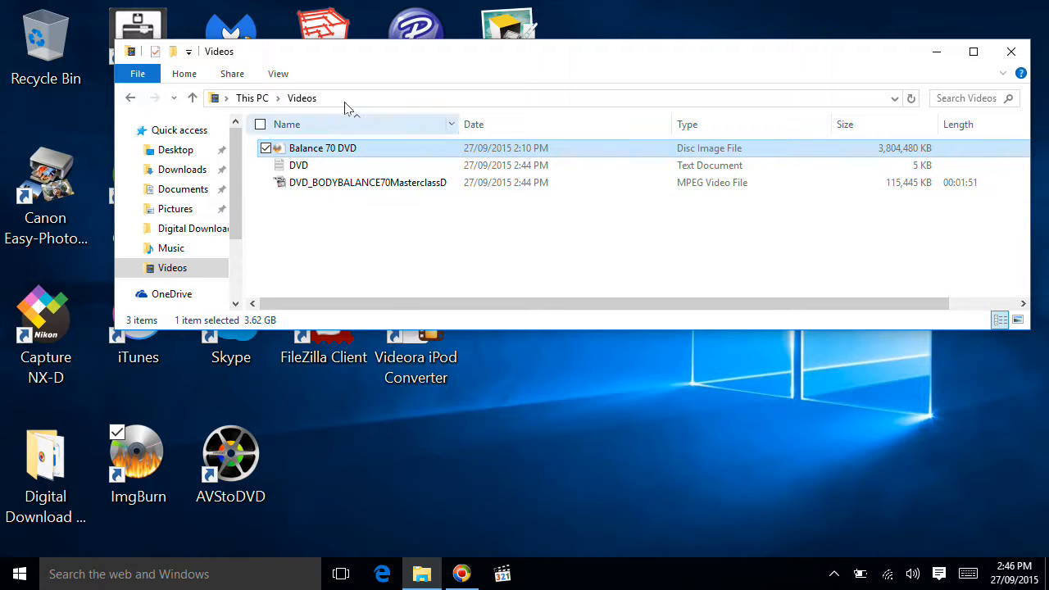
Step: Look over the available file actions and the properties of the Balance 70 DVD disc image, and close the properties
drag(370, 55, 348, 55)
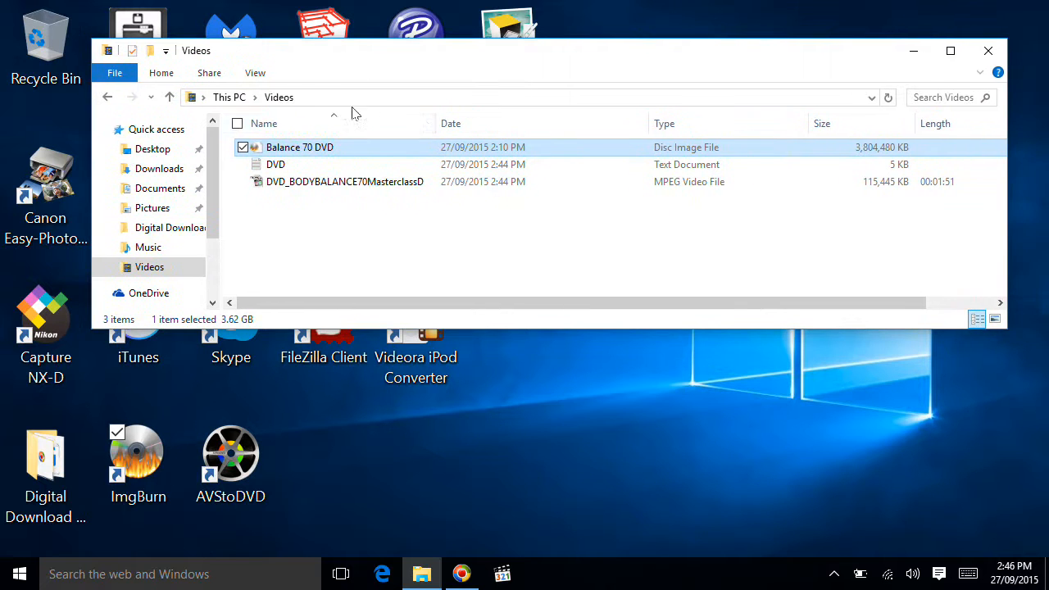
right_click(301, 154)
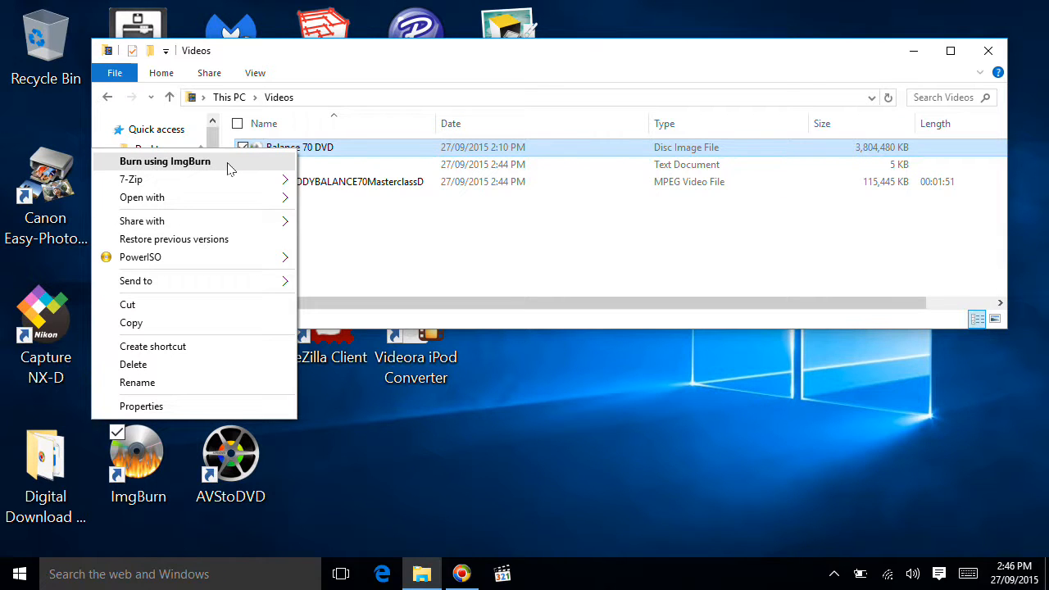
click(368, 197)
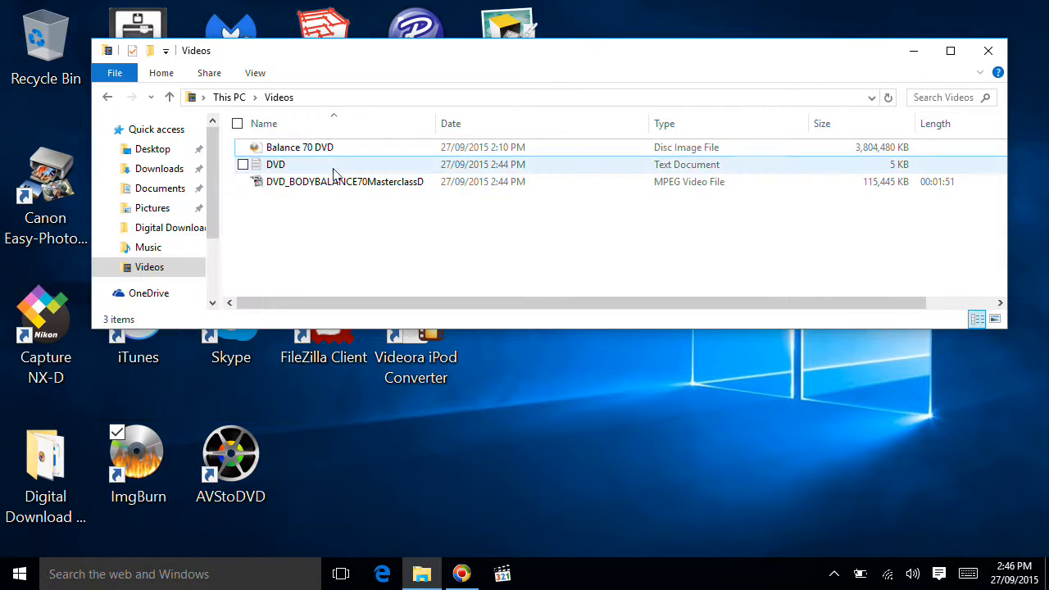
right_click(300, 153)
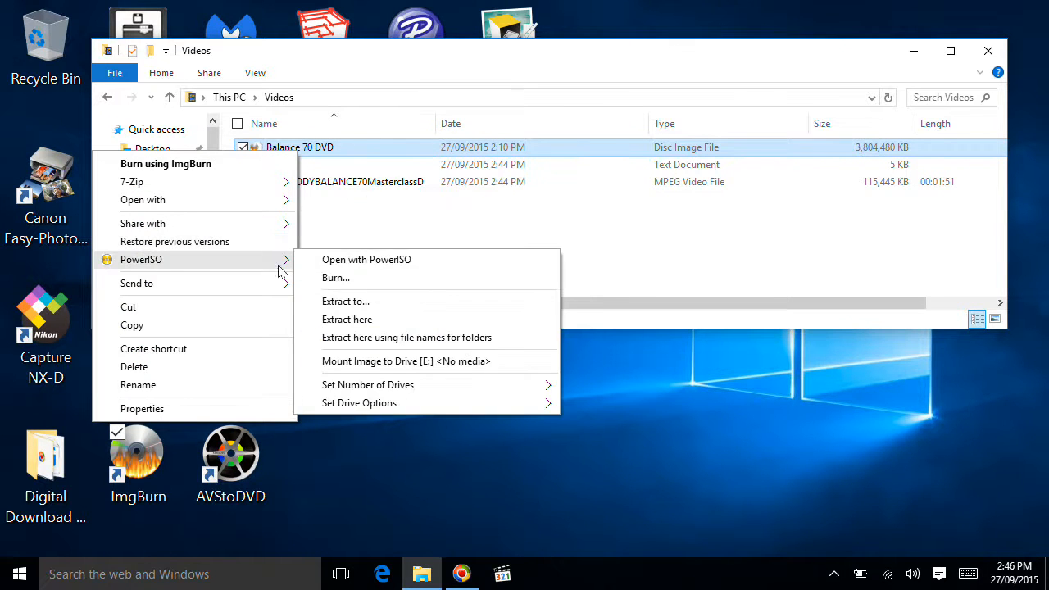
click(197, 408)
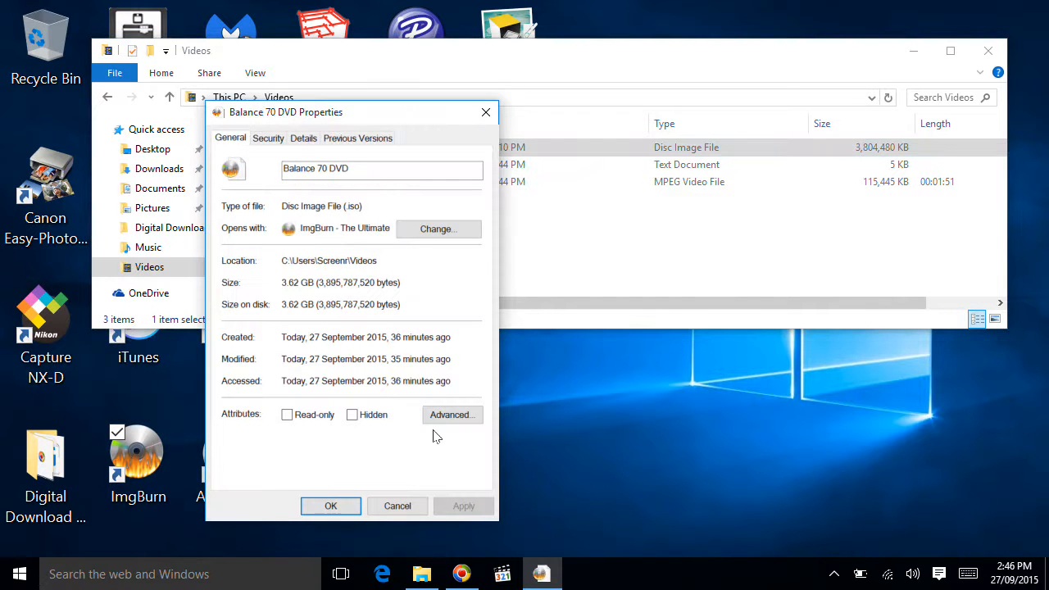
click(486, 112)
Step: Mount the Balance 70 DVD image by opening it with Windows Explorer, and go to the drives overview in This PC
right_click(291, 151)
mouse_move(246, 201)
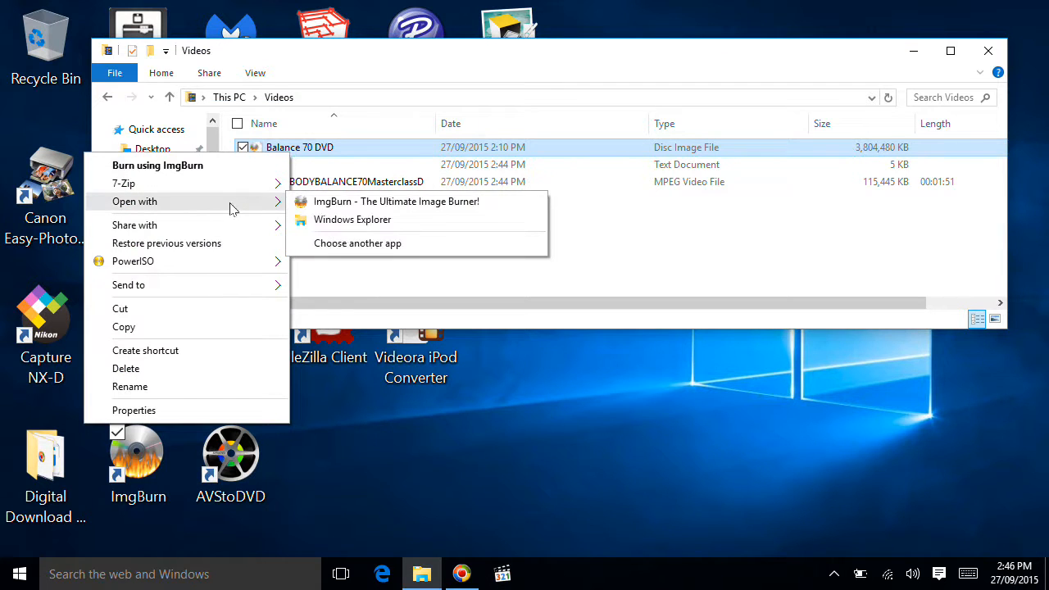
click(386, 221)
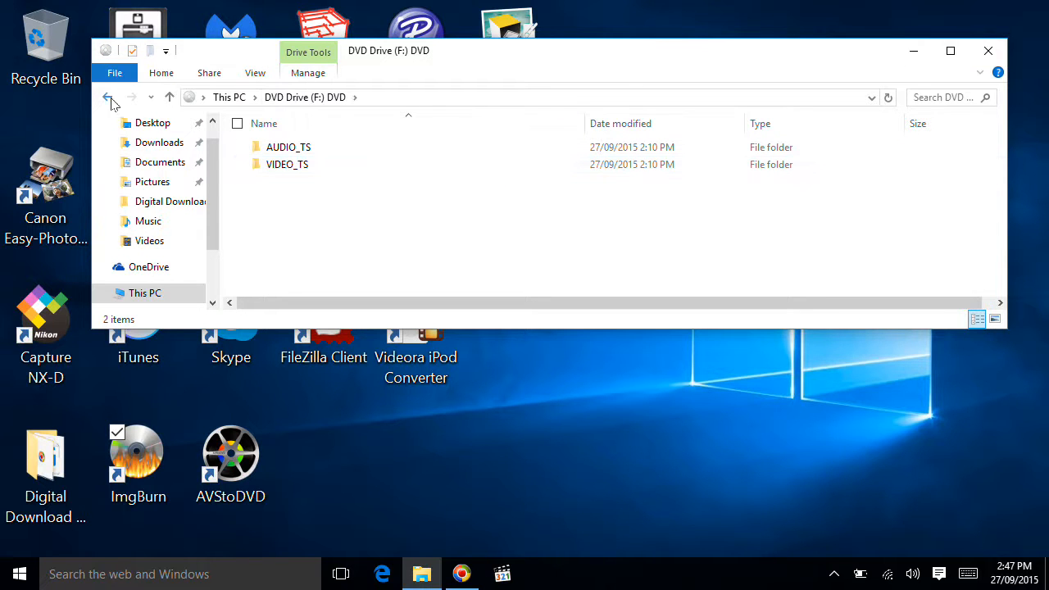
click(237, 98)
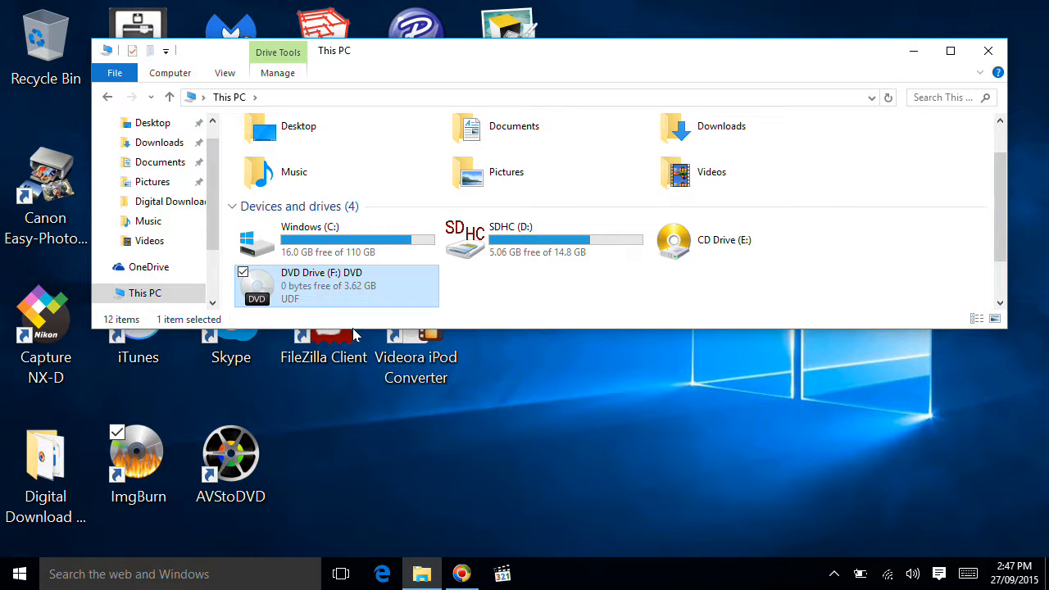
Step: Launch Media Player Classic and play the DVD from the mounted DVD Drive (F:)
click(503, 573)
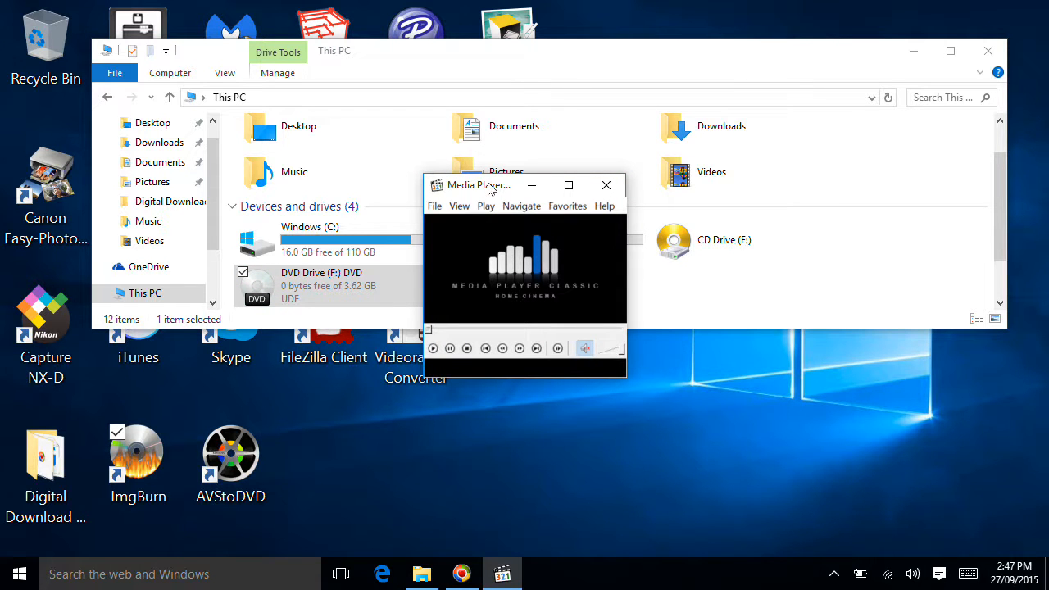
click(434, 209)
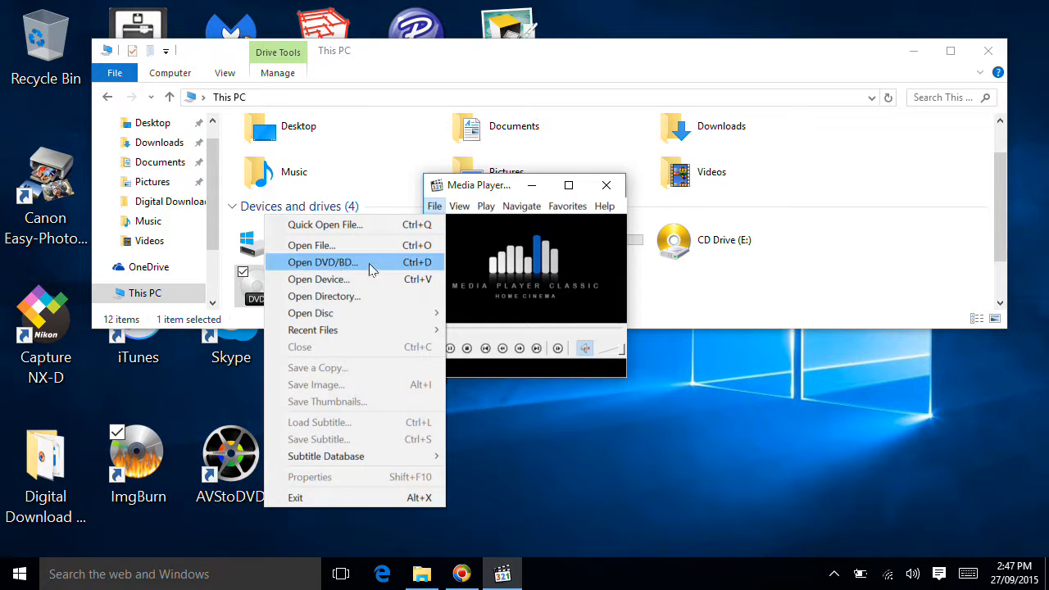
click(326, 263)
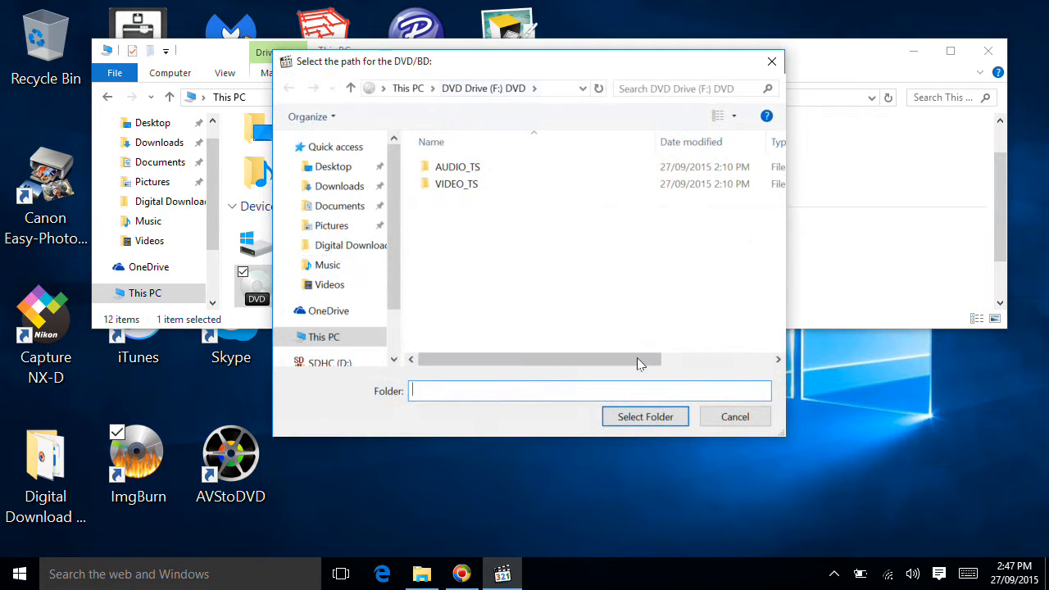
click(636, 416)
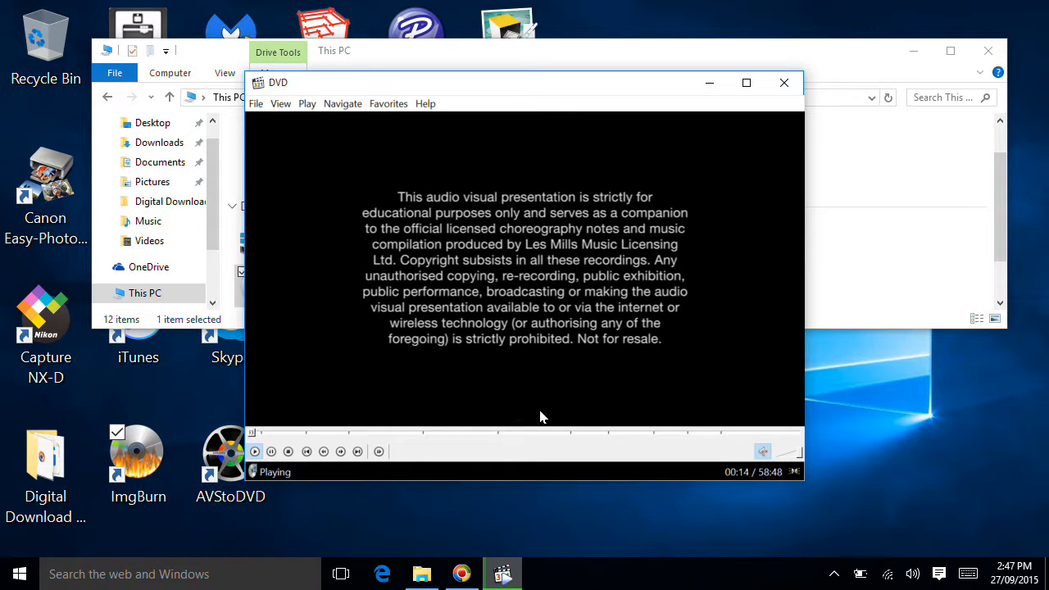
Step: Check which audio tracks the playing DVD offers
right_click(470, 344)
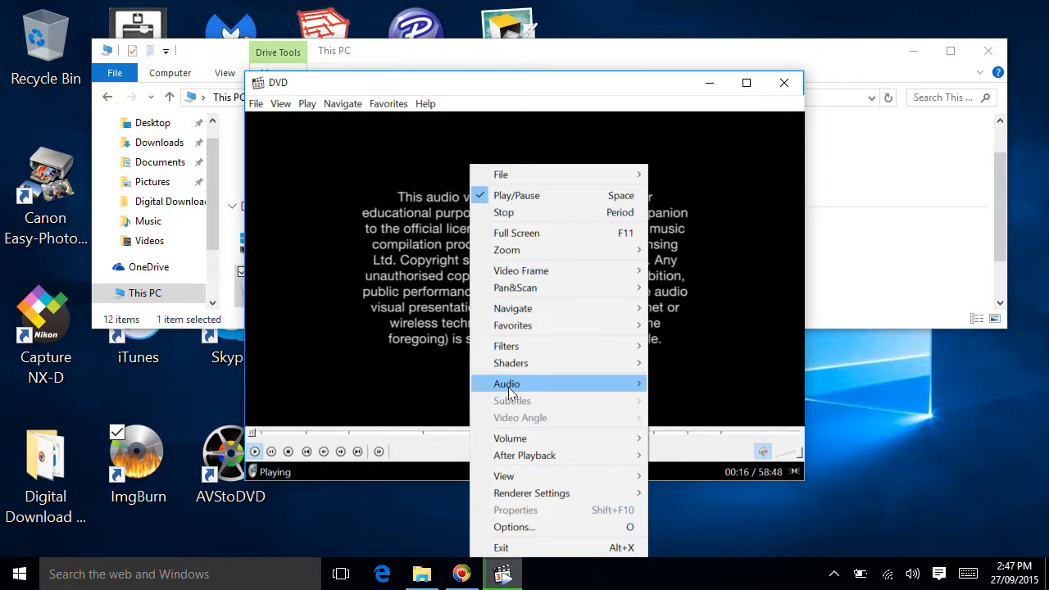
mouse_move(508, 385)
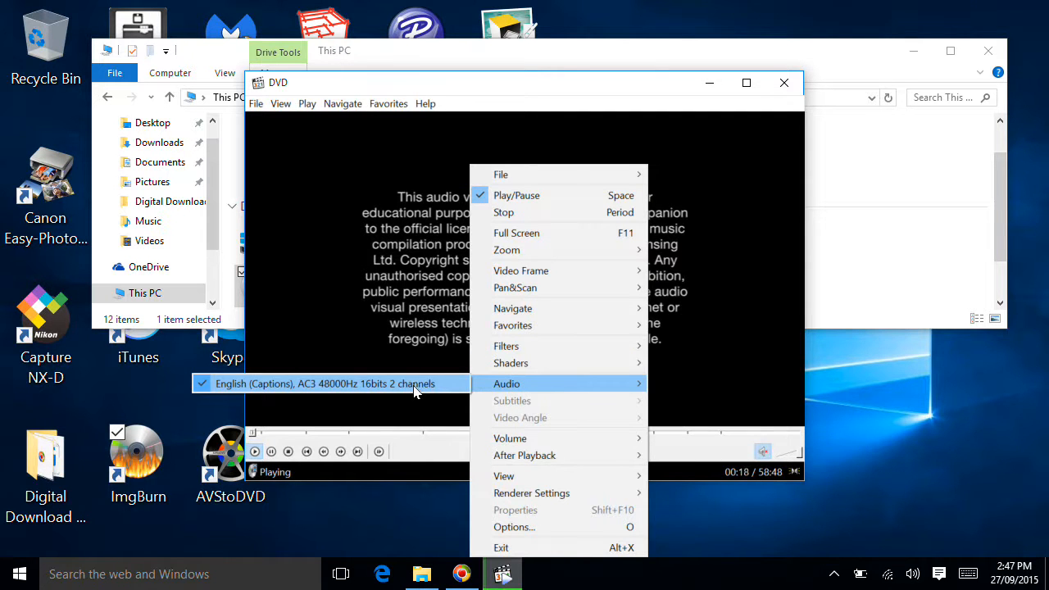
click(431, 259)
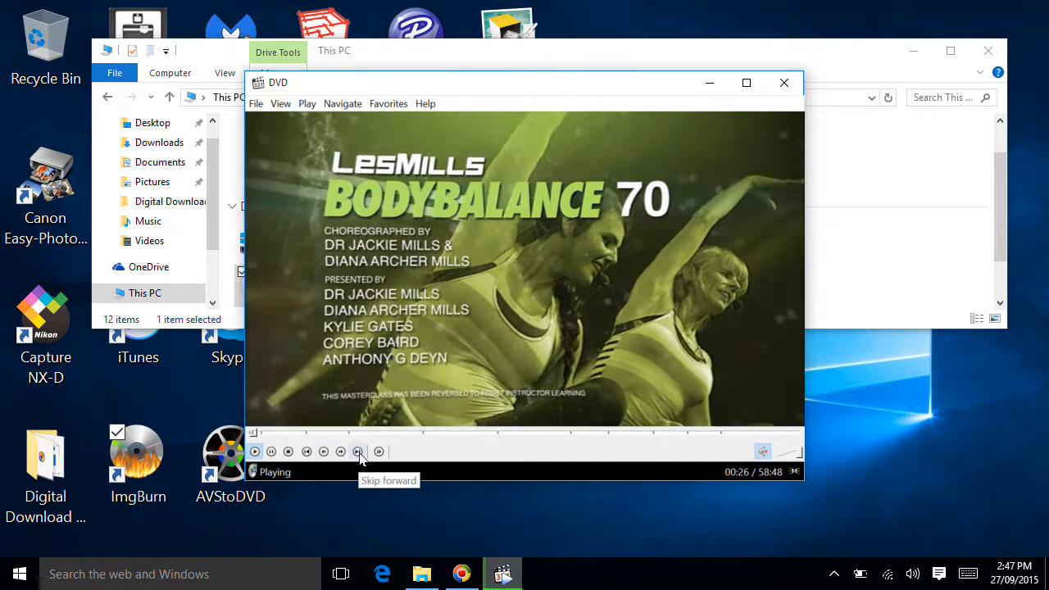
Step: Skip forward through the DVD's chapters to check them, and close the media player
click(358, 452)
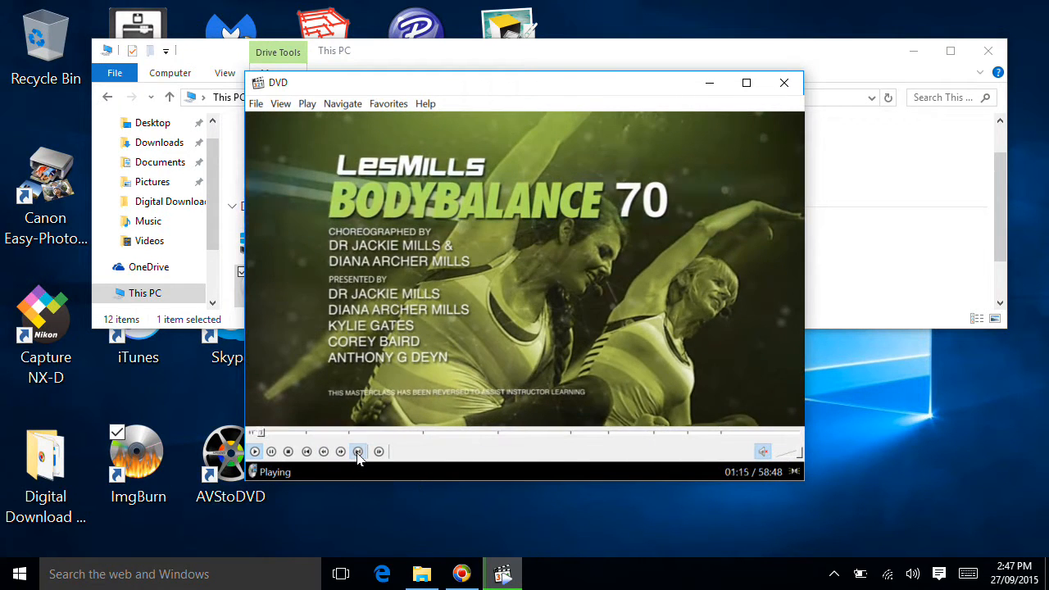
click(358, 451)
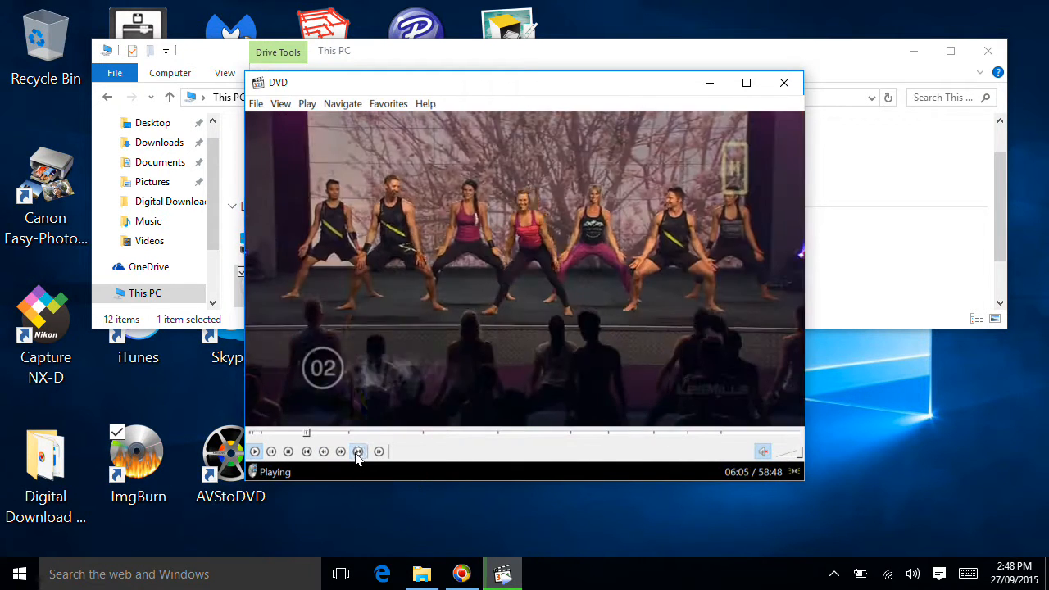
click(358, 452)
click(358, 452)
click(358, 452)
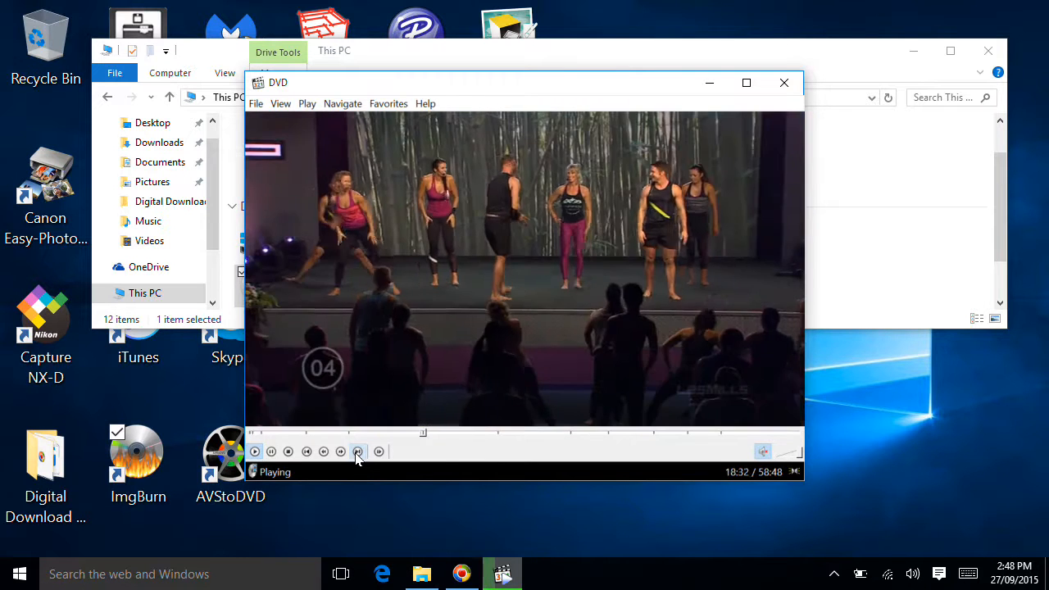
click(359, 452)
click(358, 451)
click(358, 451)
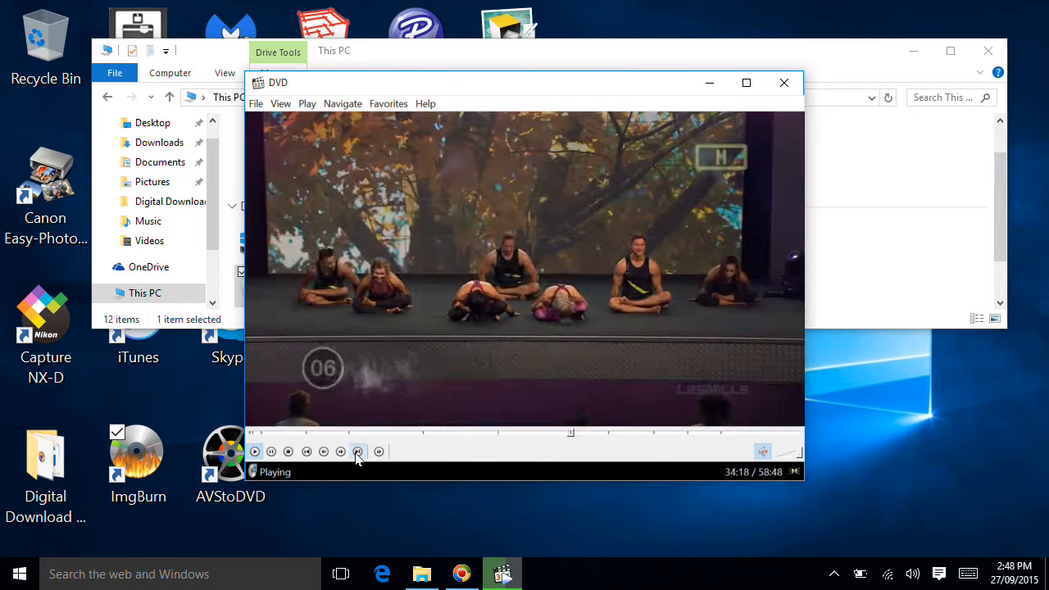
click(358, 452)
click(358, 452)
click(358, 451)
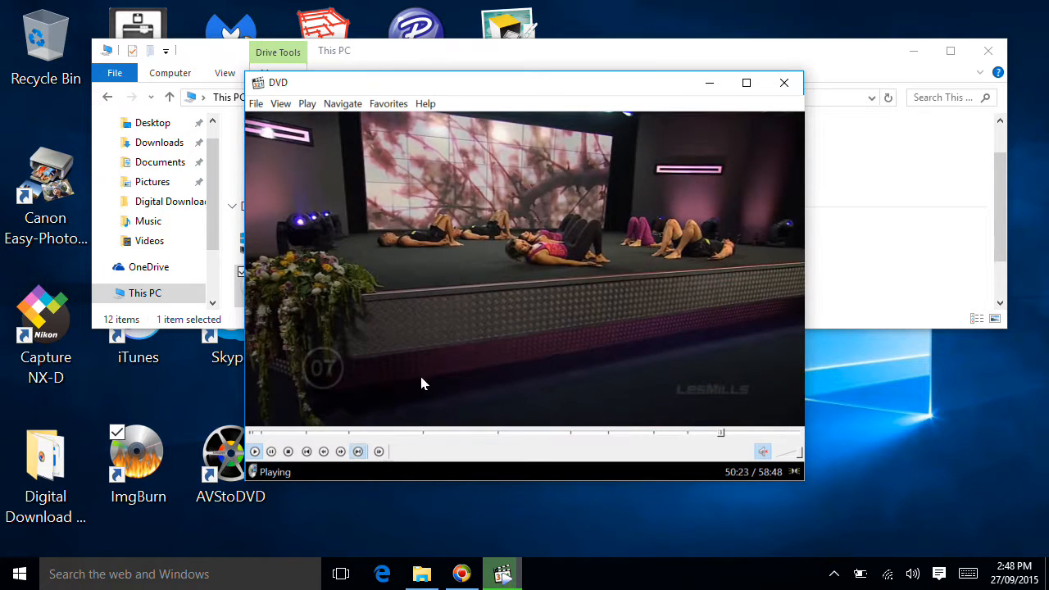
click(783, 84)
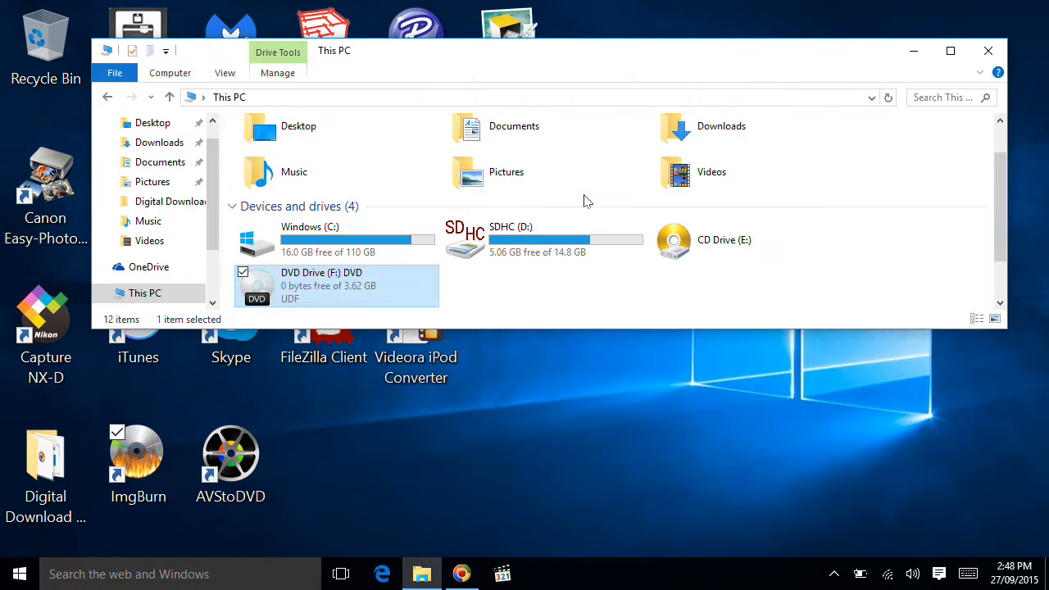
Step: Eject the mounted disc image from DVD Drive (F:)
click(536, 304)
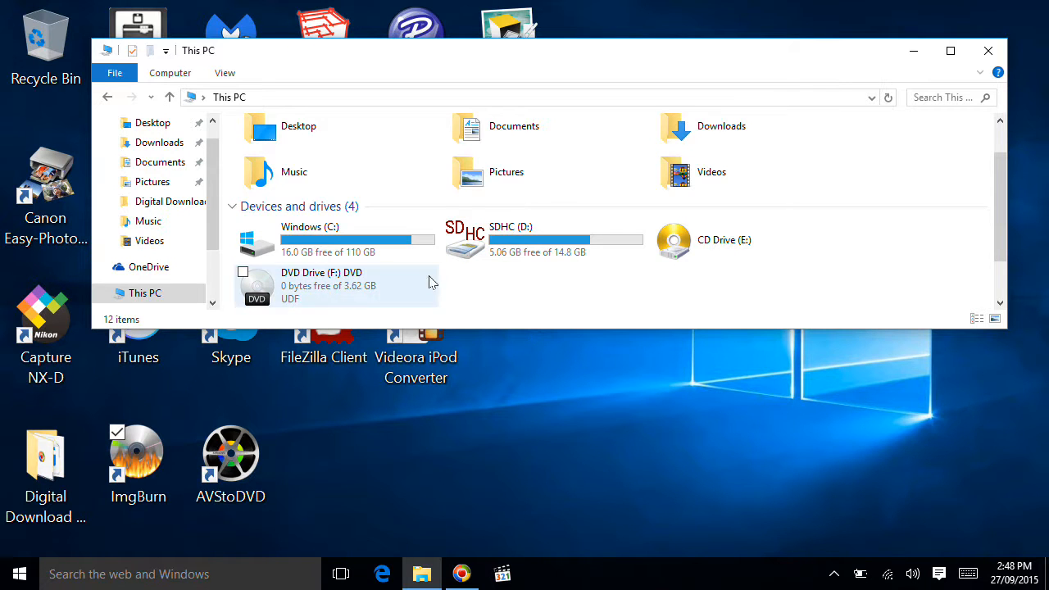
right_click(323, 294)
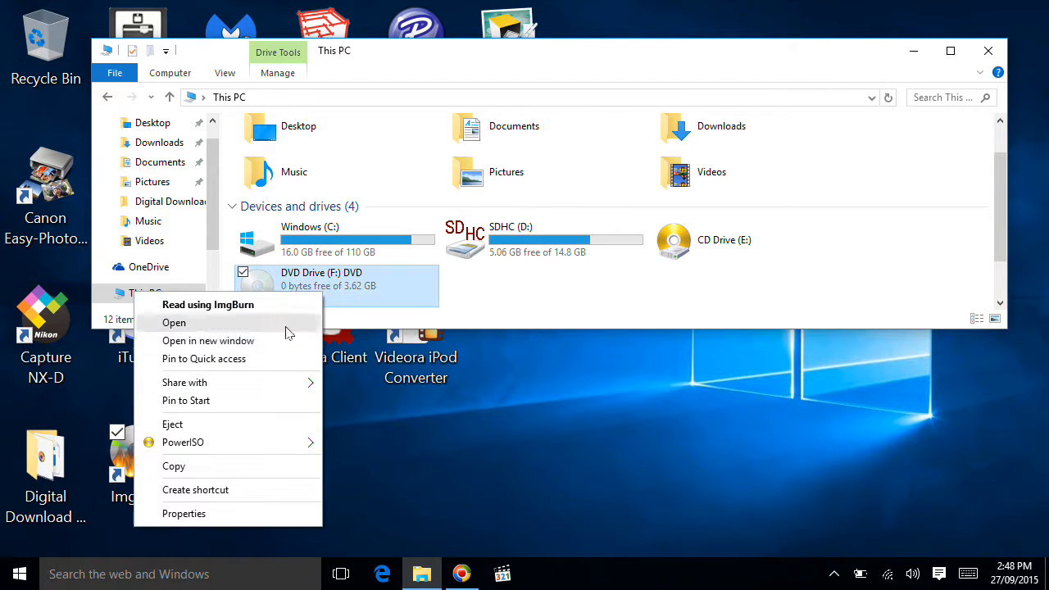
click(214, 426)
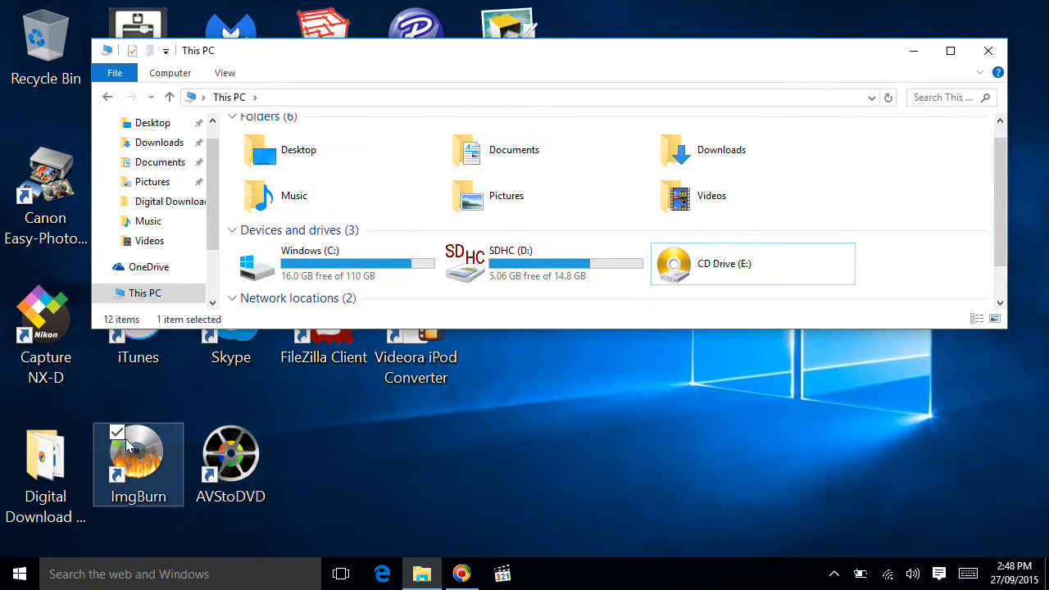
Step: Launch ImgBurn, cancel the device error, and choose to write an image file to disc
double_click(145, 440)
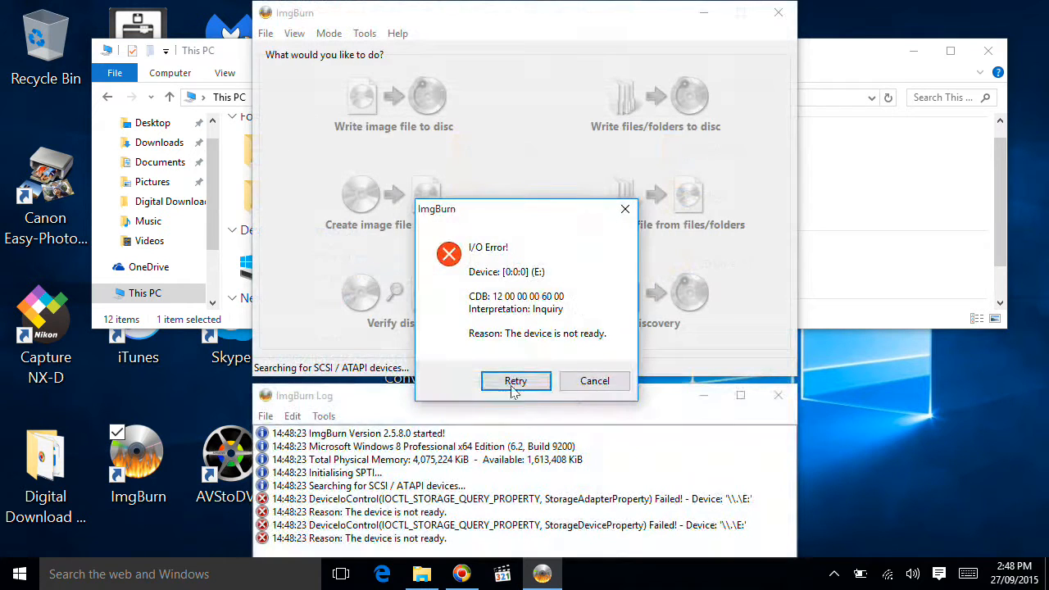
click(595, 381)
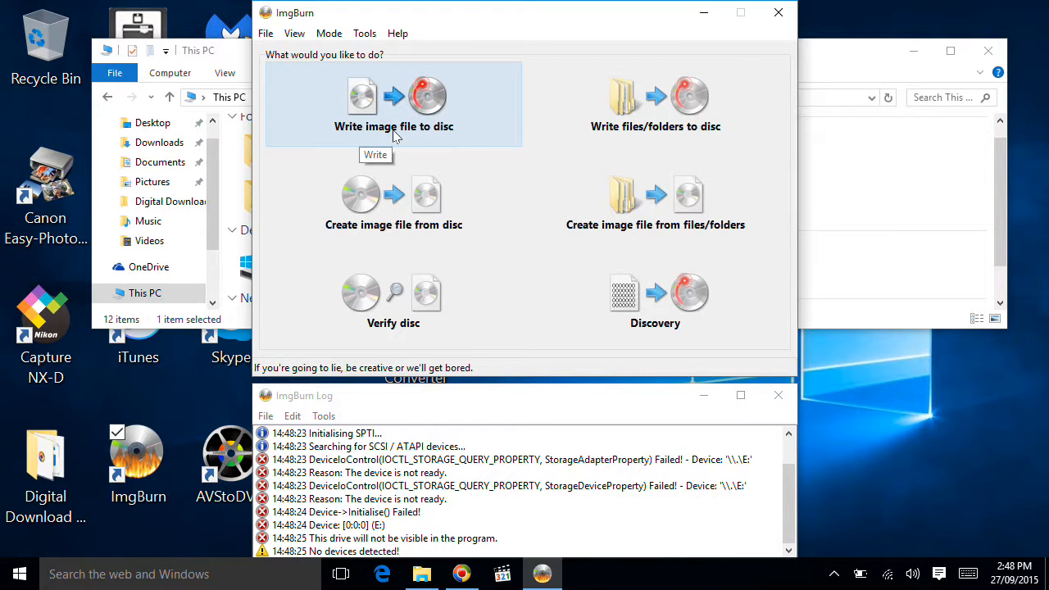
click(435, 117)
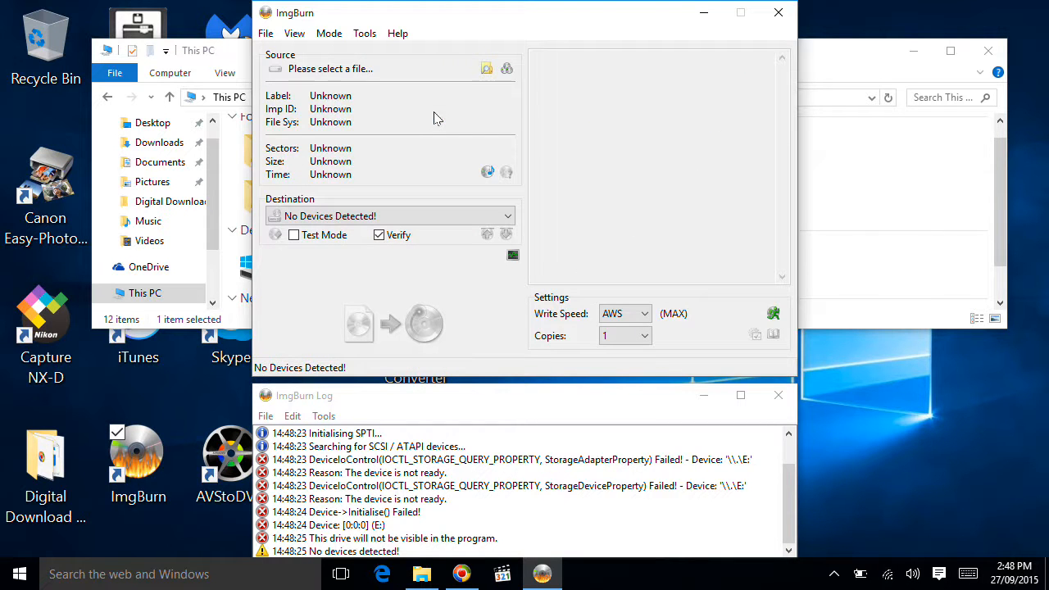
Step: Load the Balance 70 DVD image from the Videos folder as the source file to burn
click(486, 68)
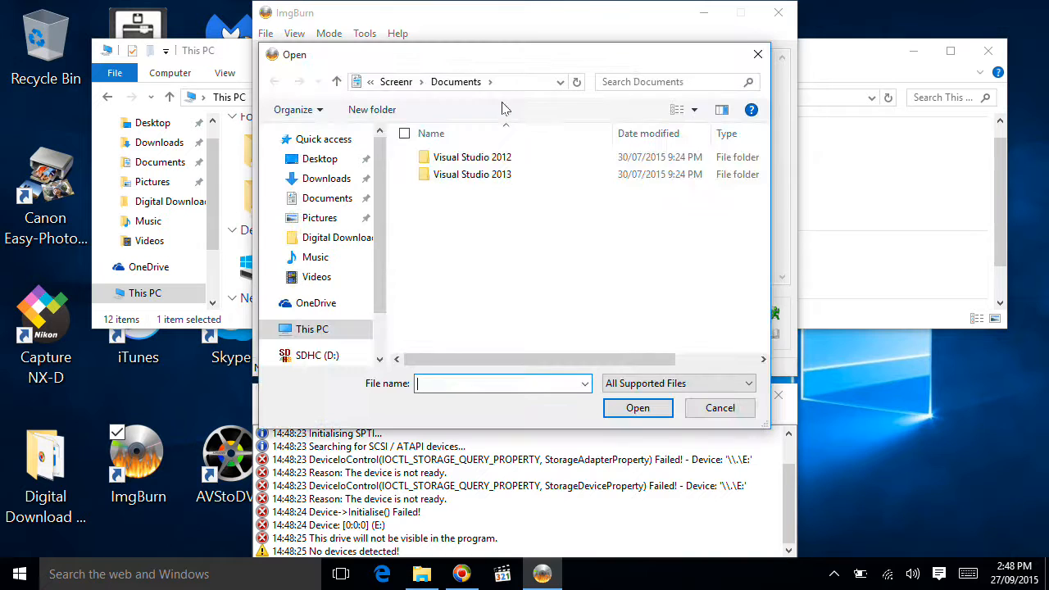
click(316, 282)
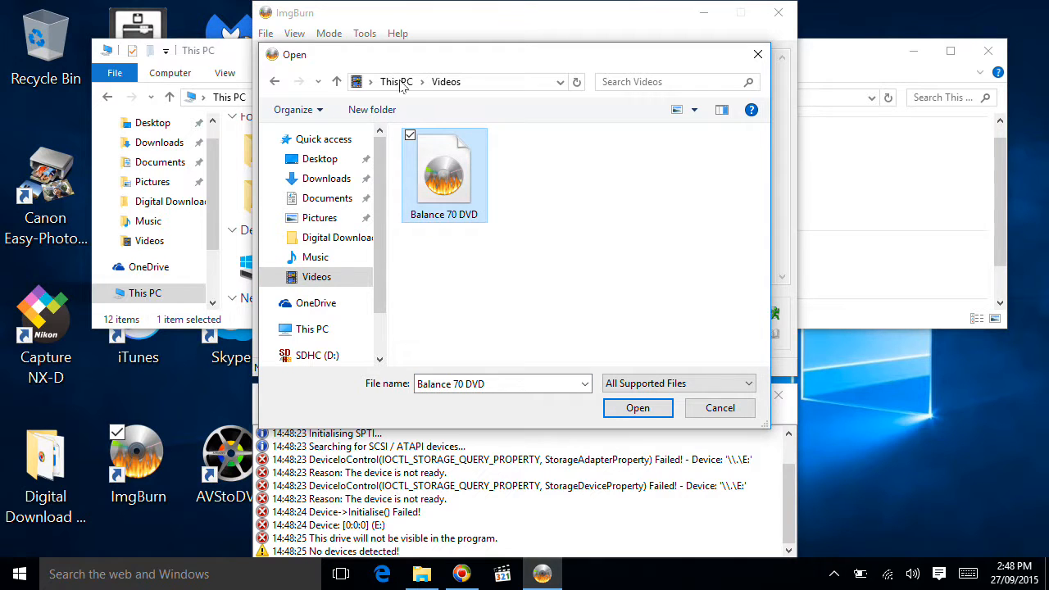
click(637, 407)
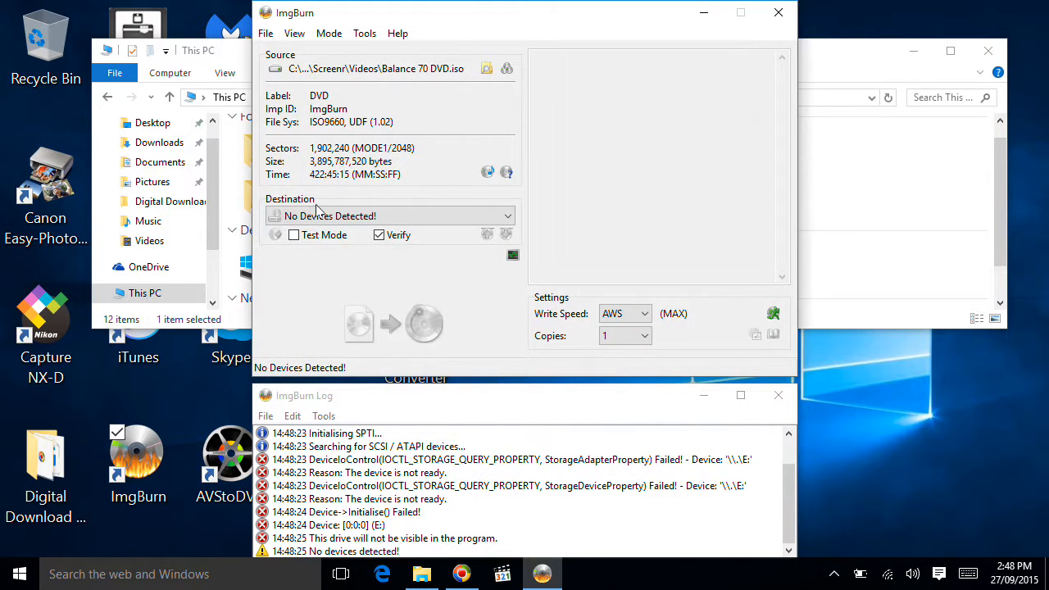
Step: Review the copies and verify options for the burn, and close ImgBurn and the This PC window
click(632, 335)
click(632, 335)
click(379, 235)
click(783, 13)
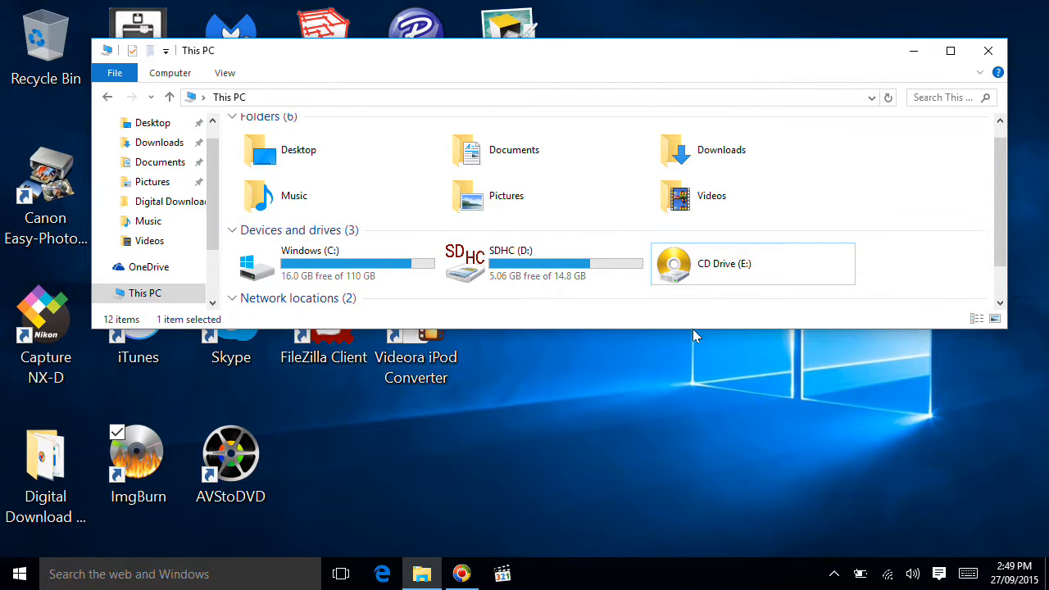
click(989, 52)
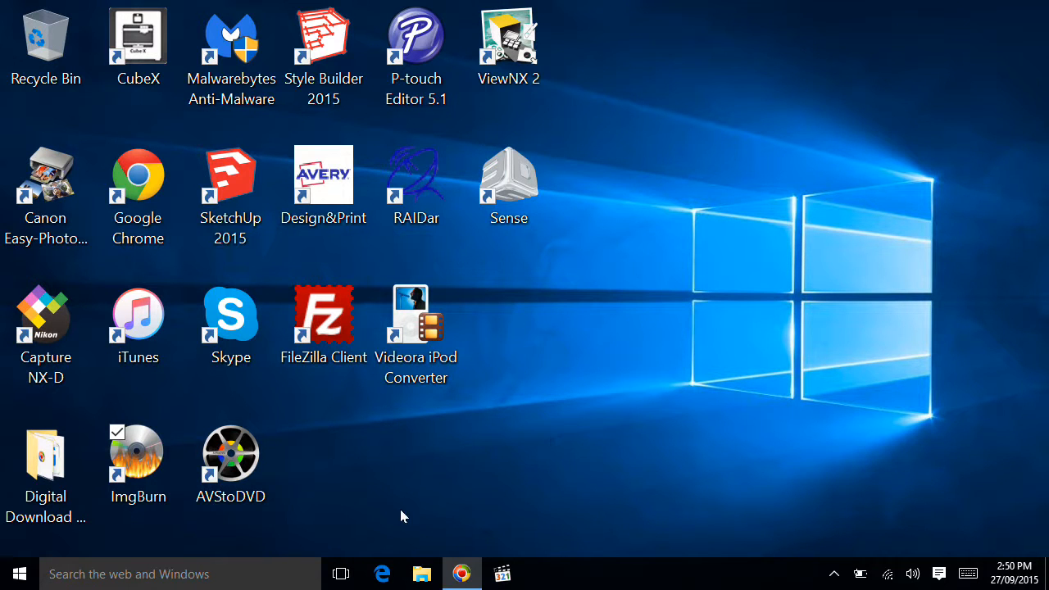
Step: Switch to Microsoft Edge and try to open the address fitness.covers
click(382, 573)
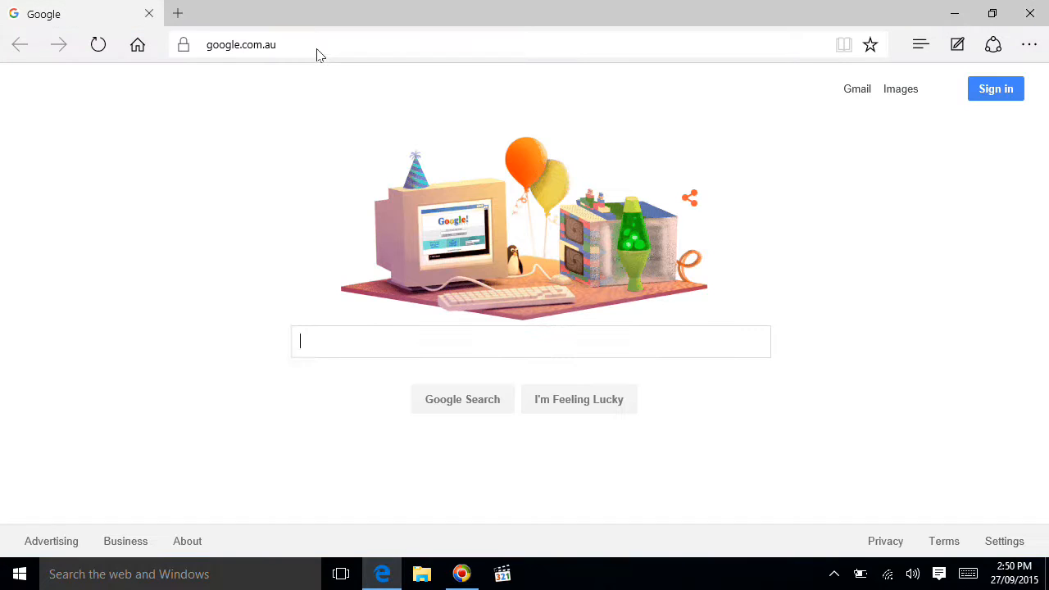
click(319, 50)
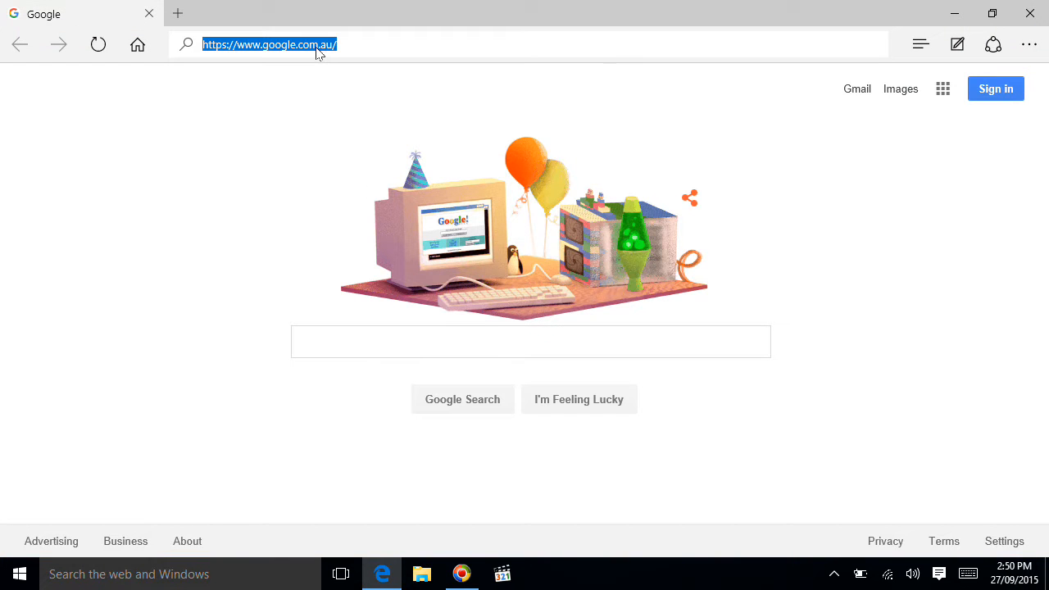
text(nite)
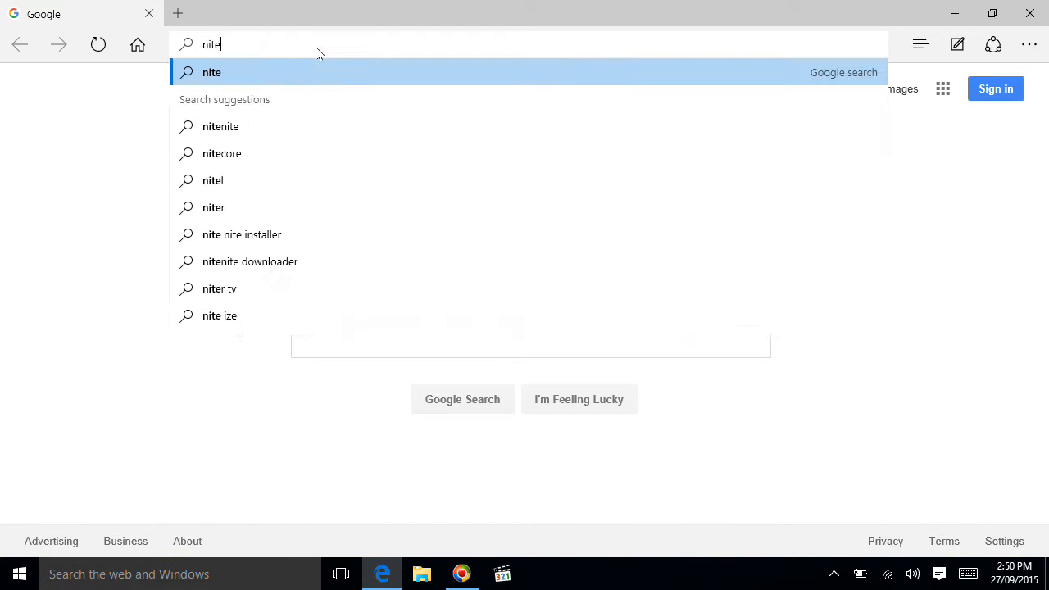
key(BackSpace)
key(BackSpace)
key(BackSpace)
key(BackSpace)
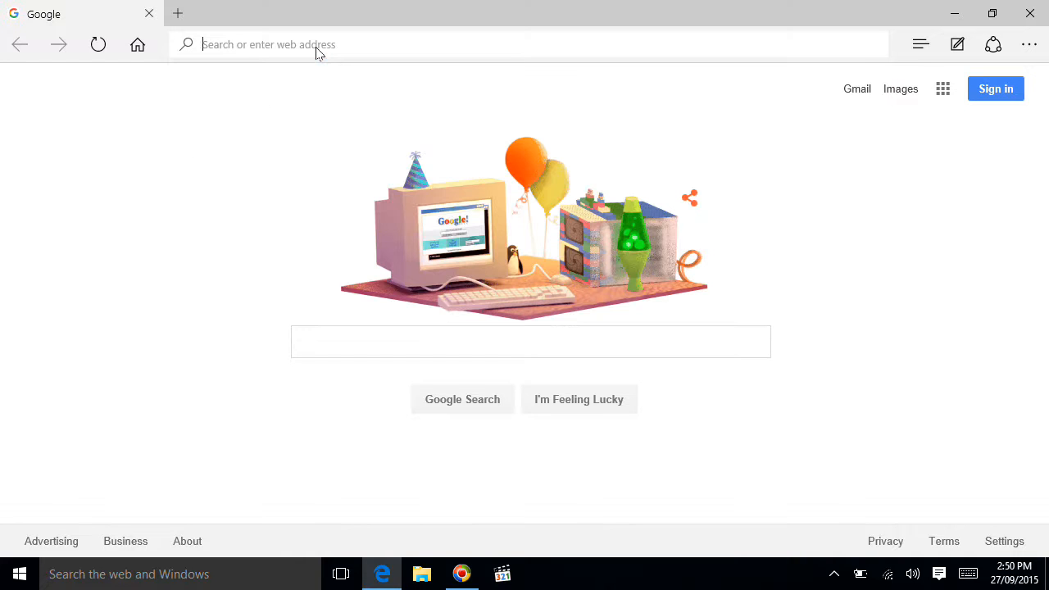
text(fitness.covers)
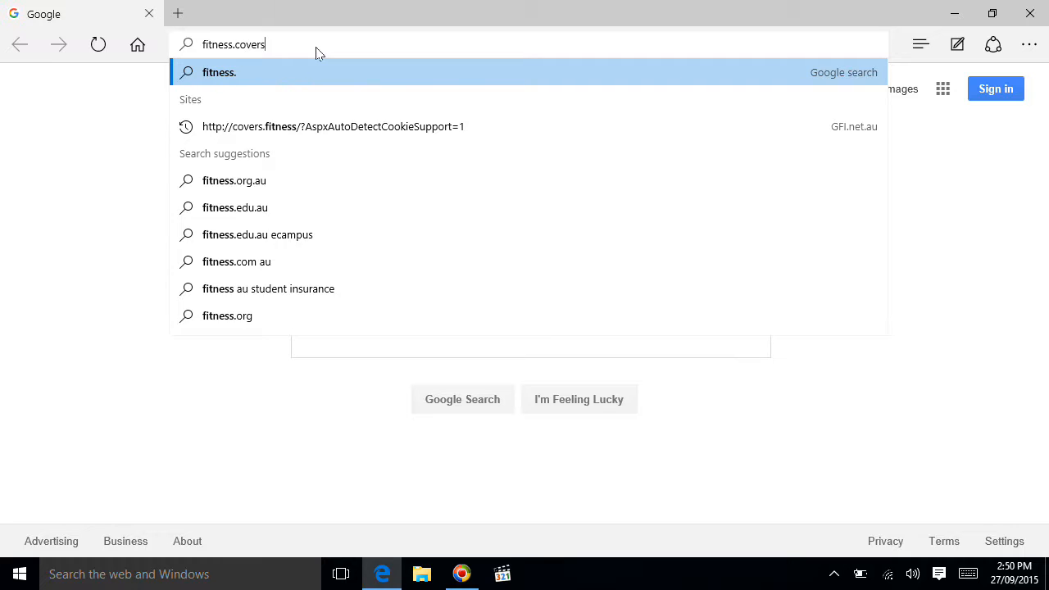
key(Return)
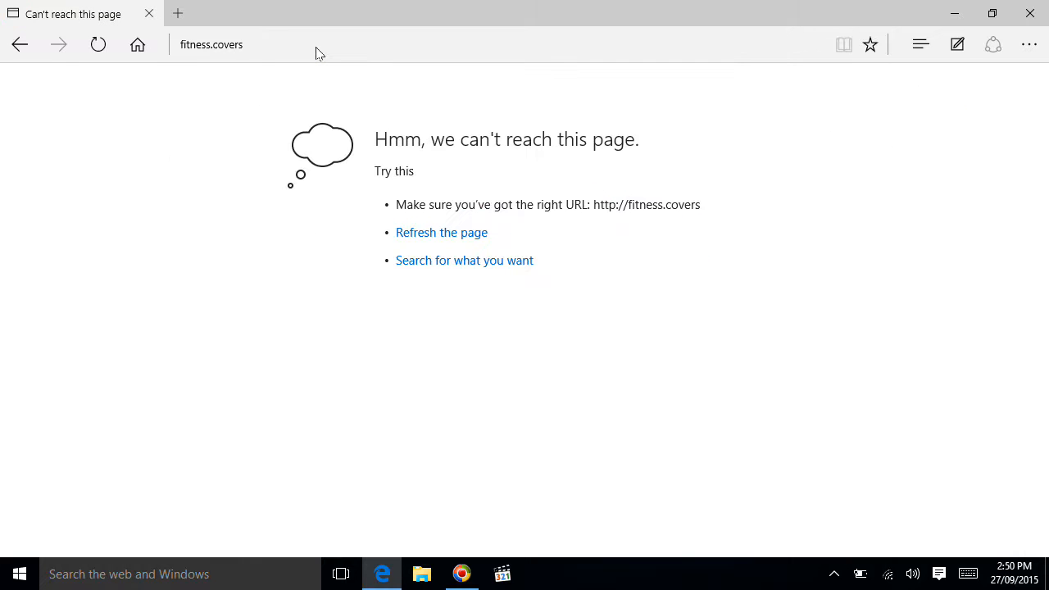
Step: Go to the website covers.fitness and open its contact page
click(319, 53)
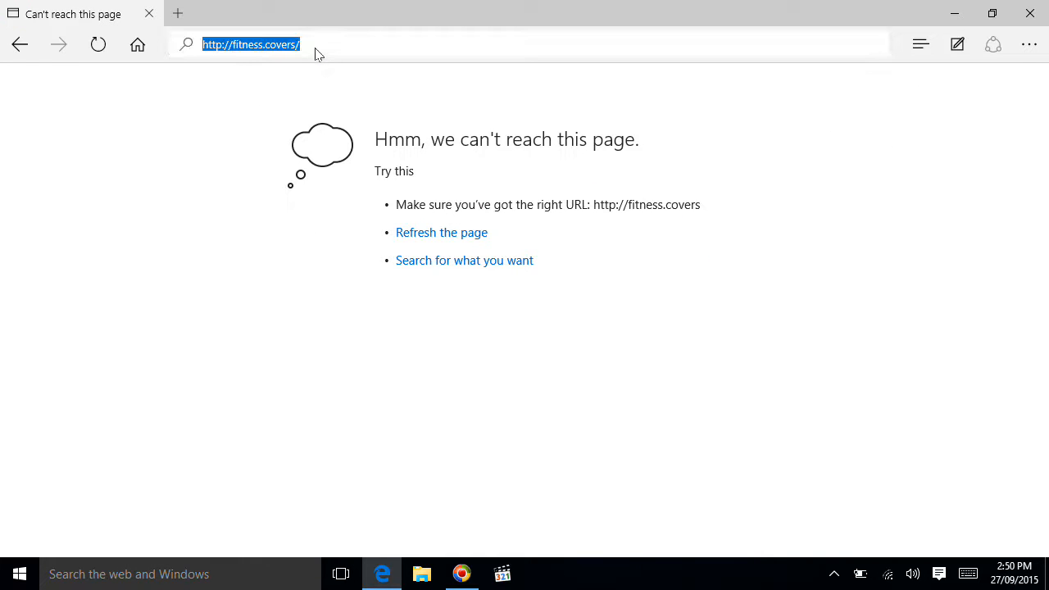
text(c)
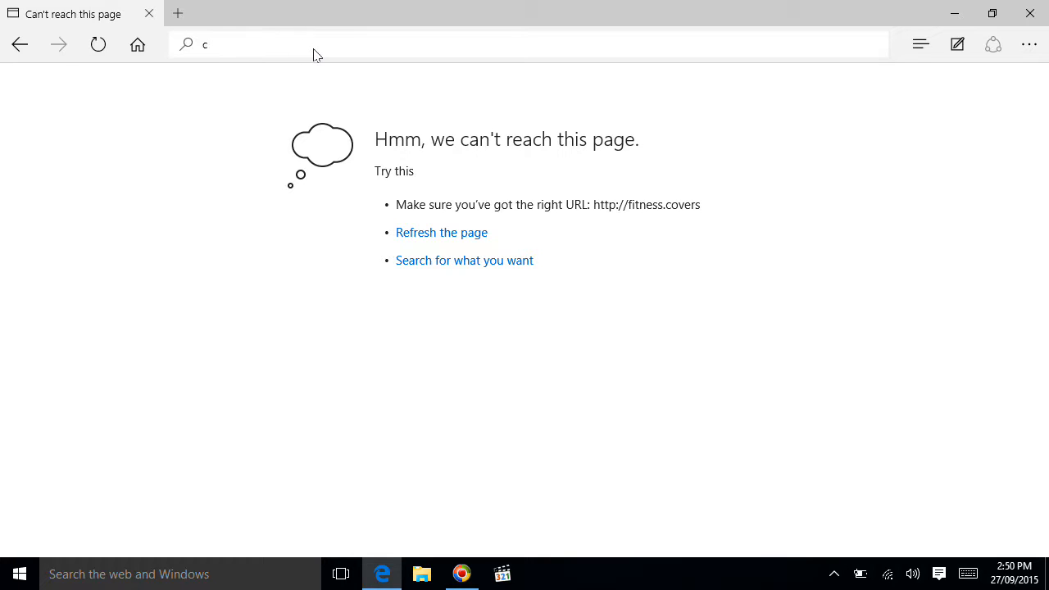
text(overs.)
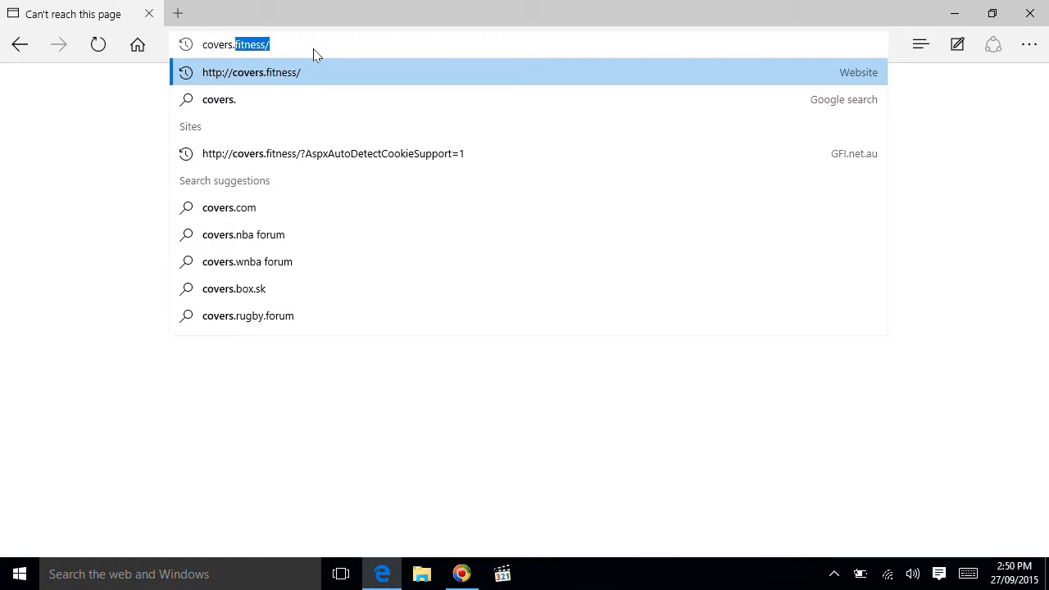
text(fitness)
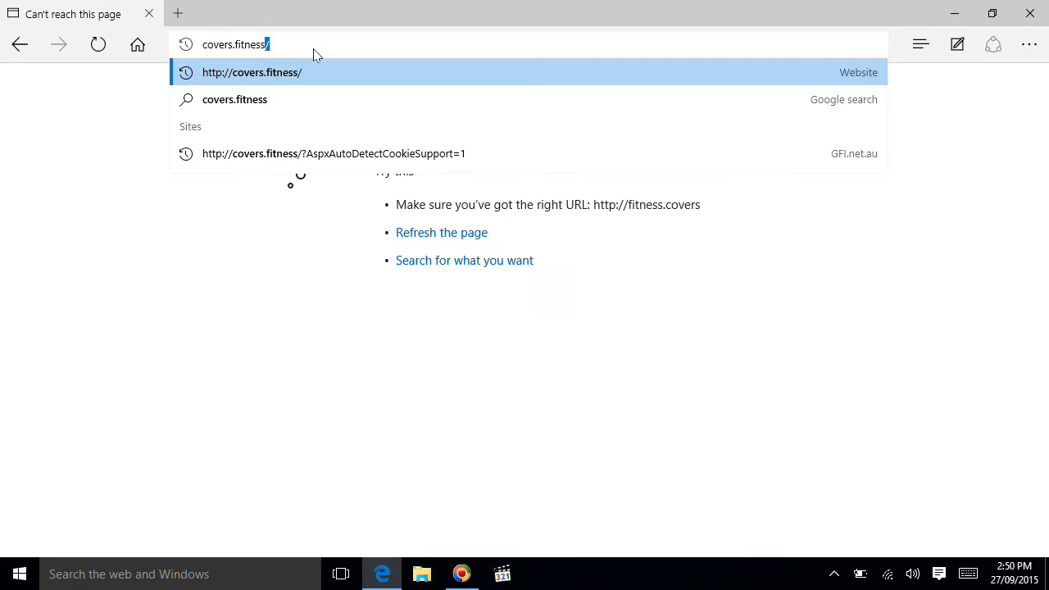
key(Return)
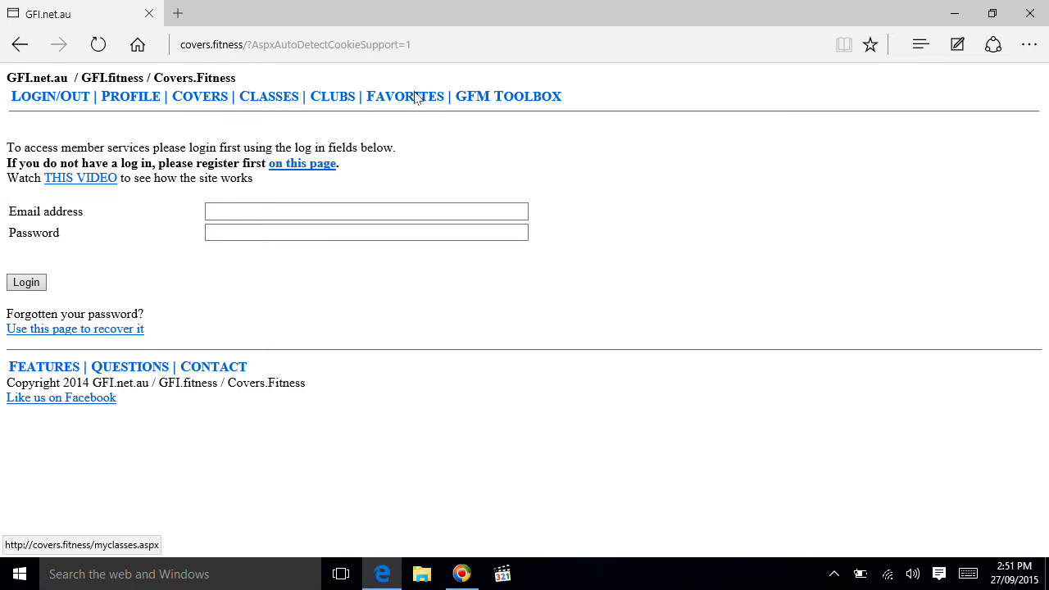
click(226, 369)
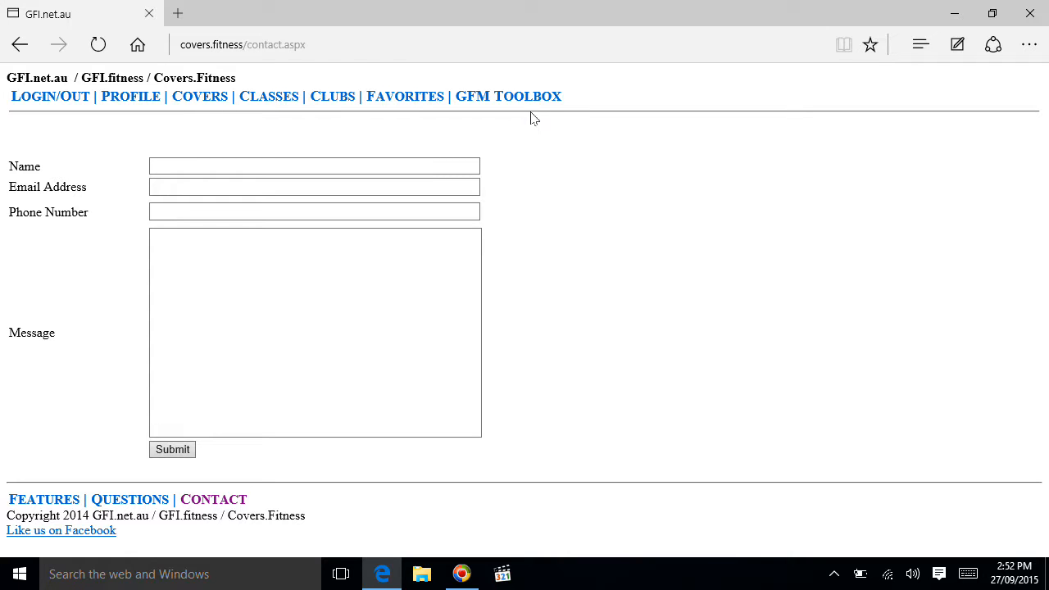
Step: Go to the website candles.soy
click(359, 53)
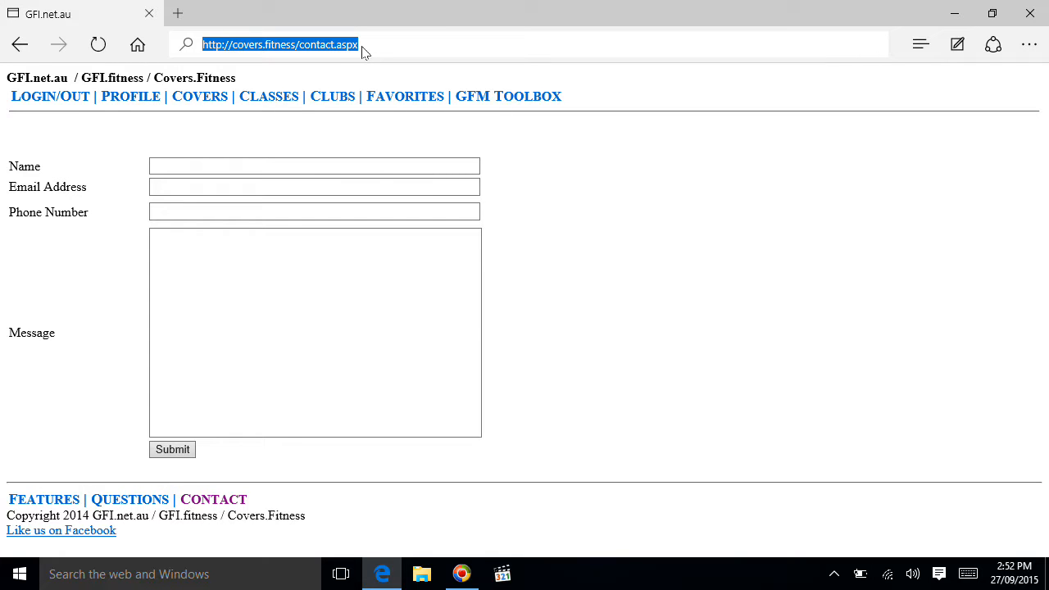
text(coa)
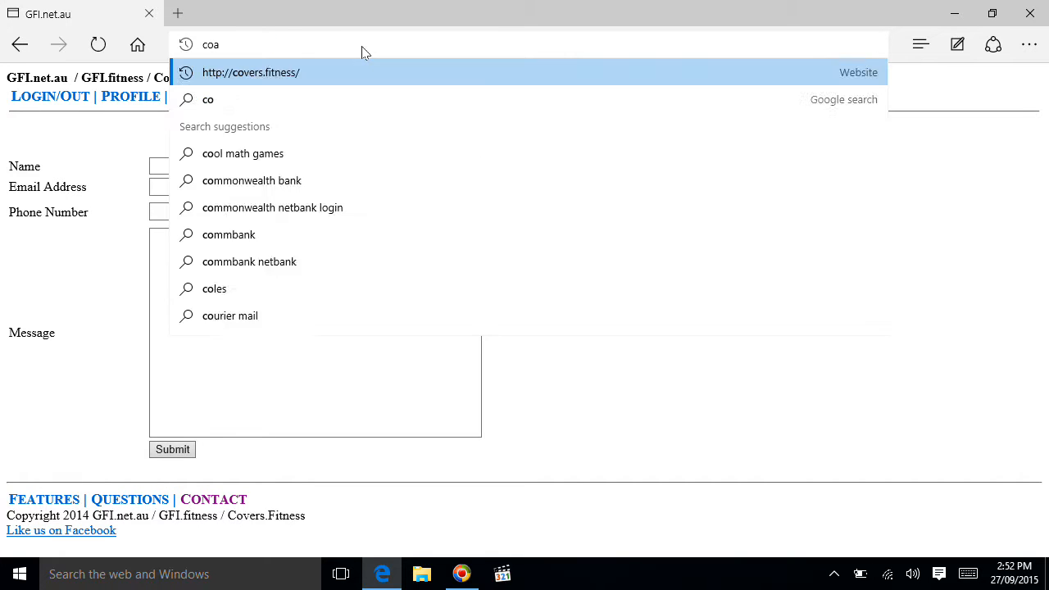
text(ndles)
key(BackSpace)
key(BackSpace)
key(BackSpace)
key(BackSpace)
key(BackSpace)
key(BackSpace)
key(BackSpace)
text(an)
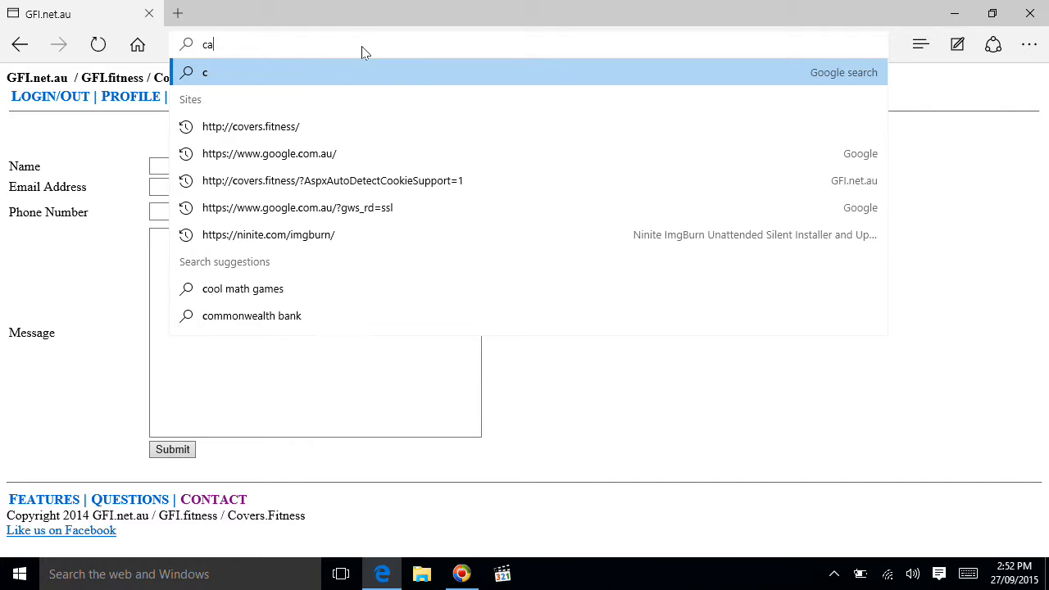
text(dles.soy)
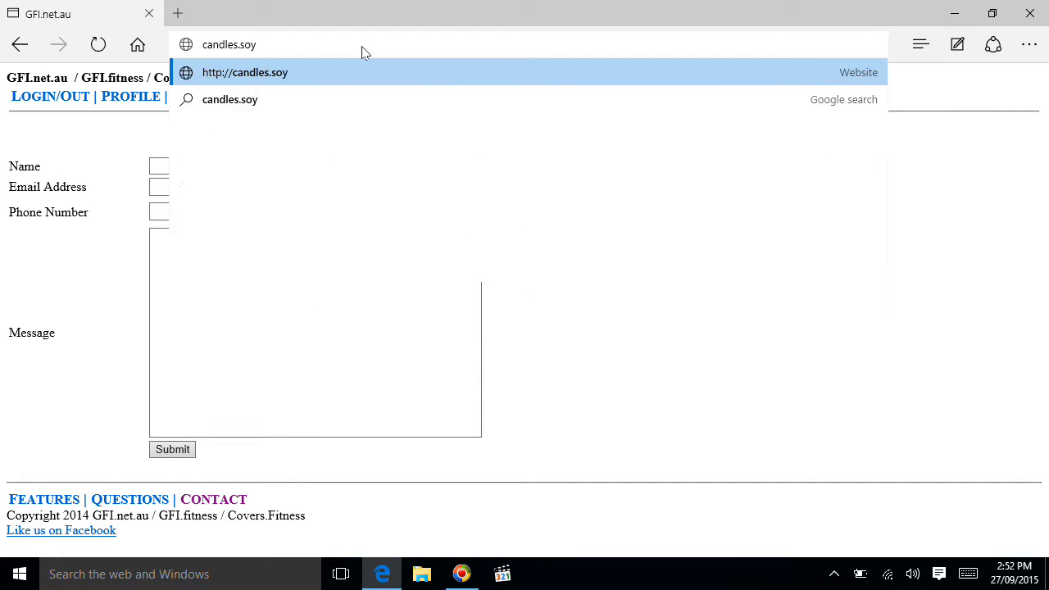
key(Return)
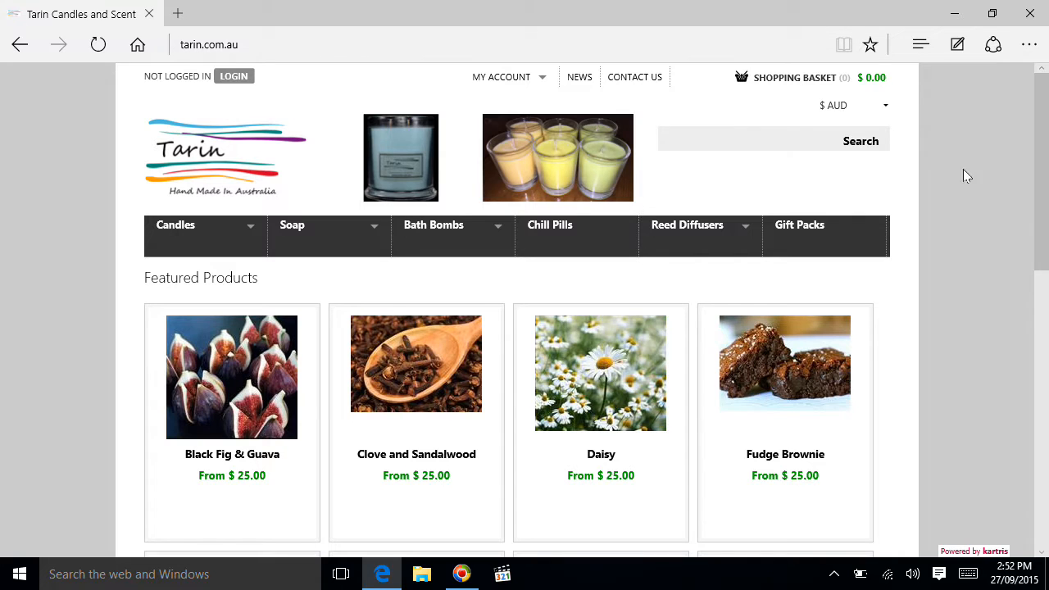
Step: Look through the shop's Soap, Bath Bombs, Reed Diffusers and Candles categories, including the Fruity Scents subcategories
mouse_move(1039, 104)
mouse_down()
mouse_move(1039, 148)
mouse_move(1048, 103)
mouse_up()
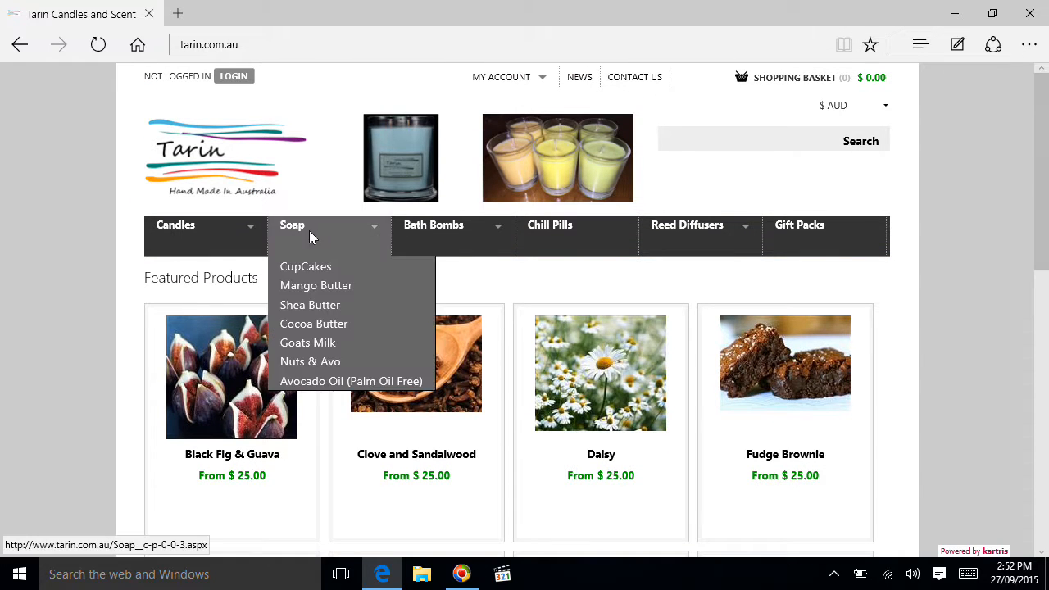
mouse_move(402, 247)
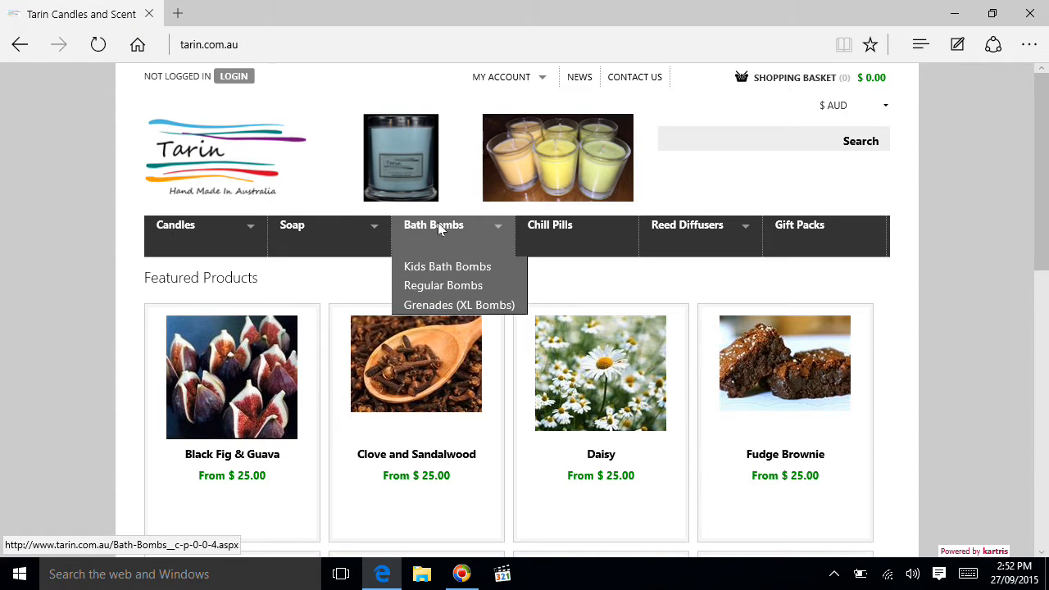
mouse_move(706, 235)
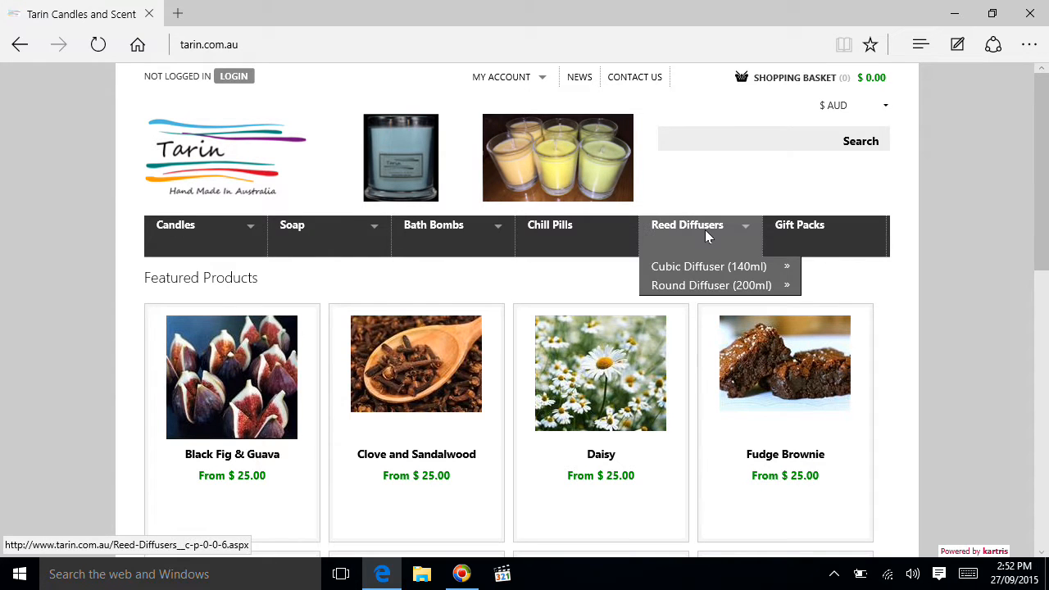
mouse_move(204, 223)
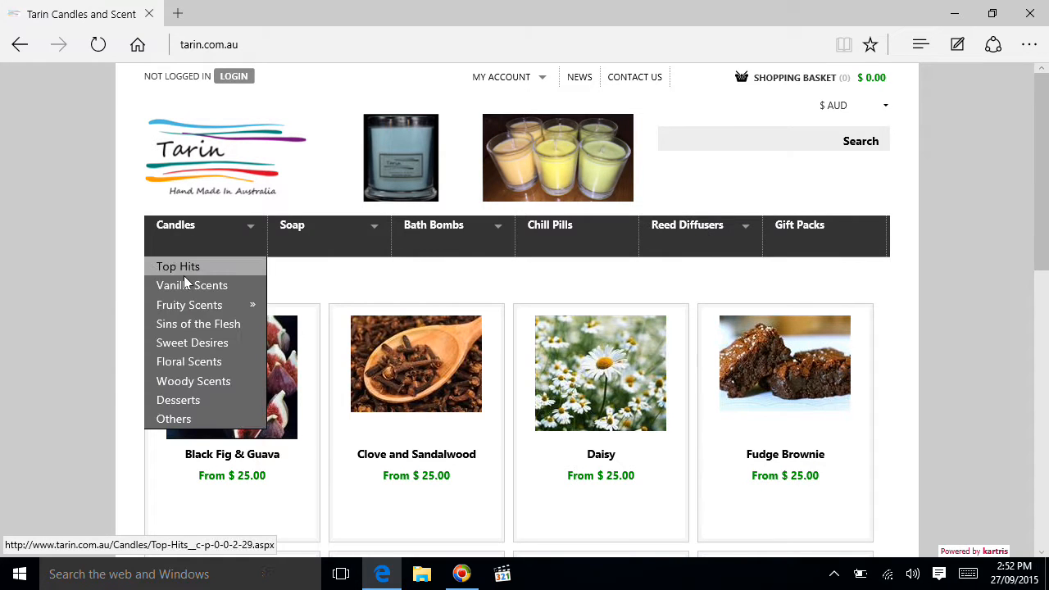
mouse_move(186, 304)
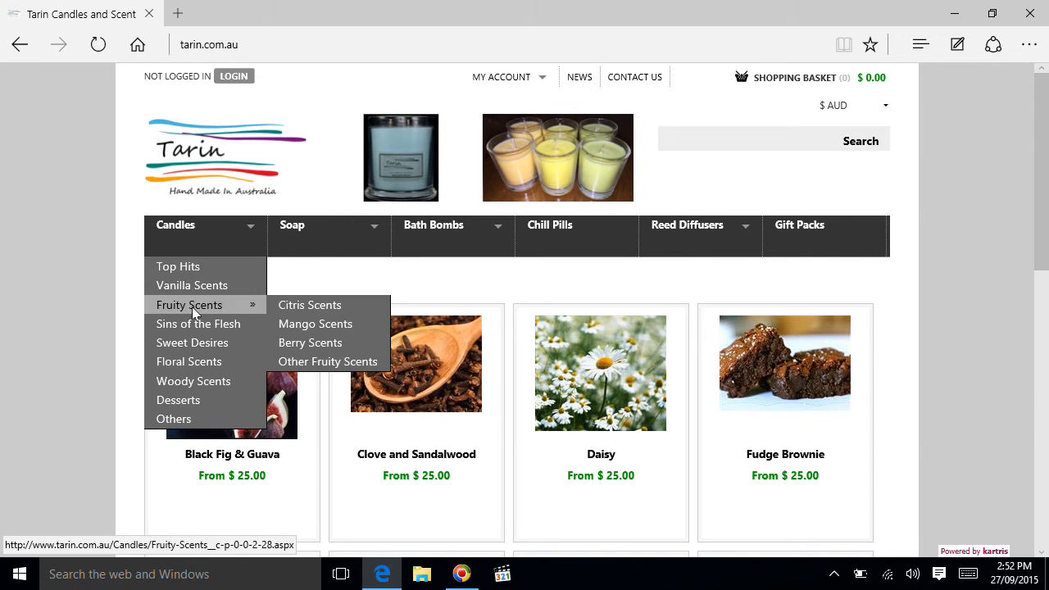
Step: Open the Top Hits candle category, browse its products, and close the browser
click(211, 269)
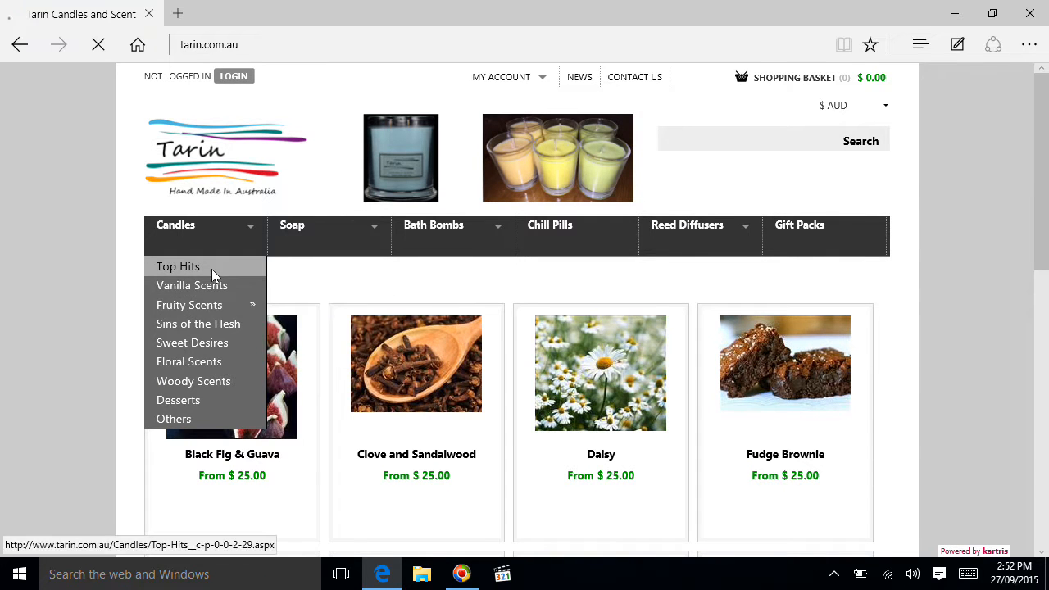
scroll(1043, 151, down, 2)
drag(1043, 152, 998, 84)
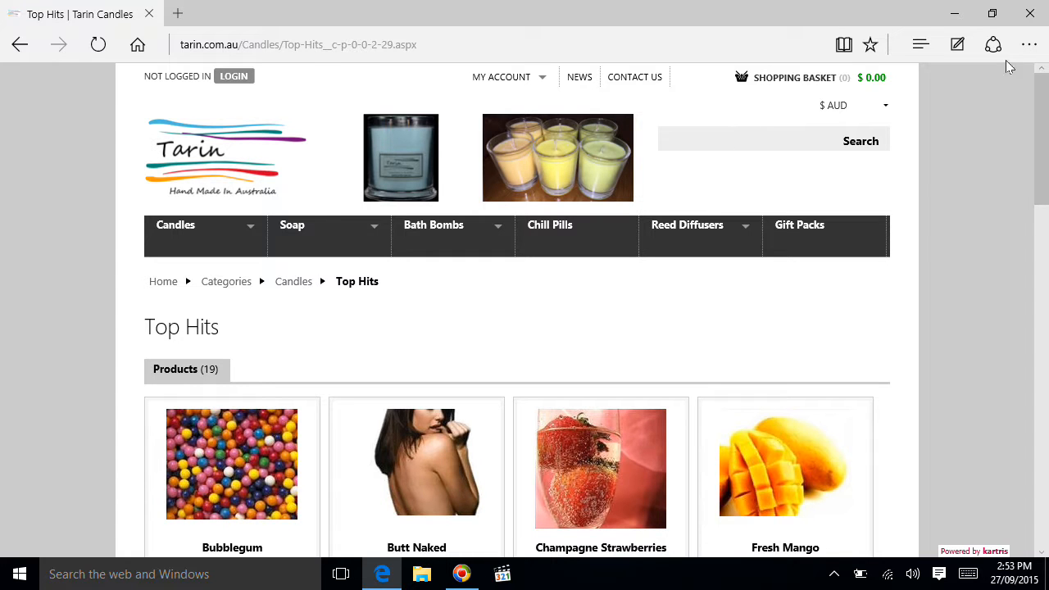
click(1029, 13)
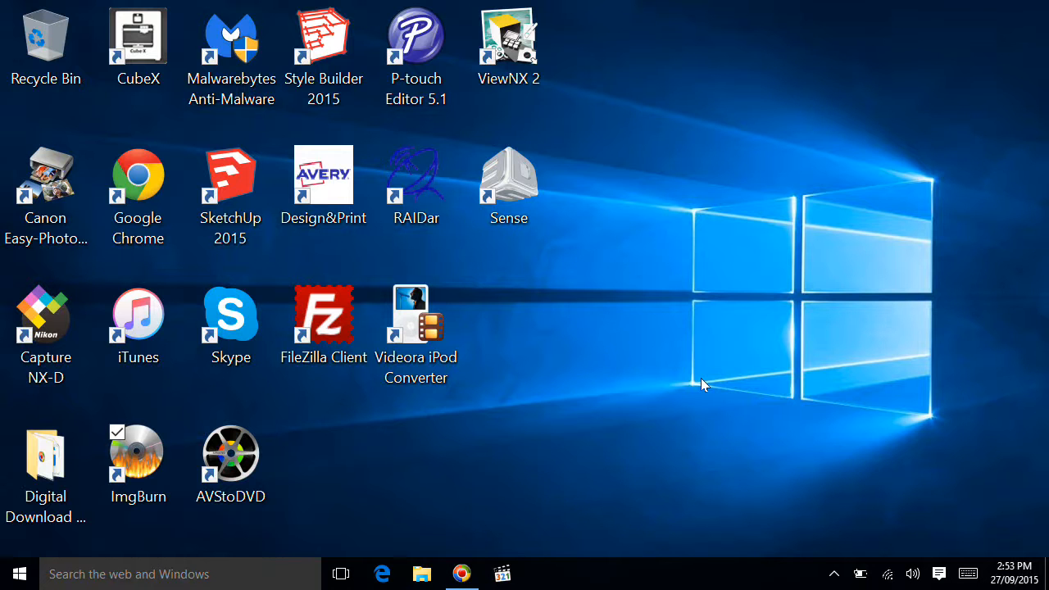